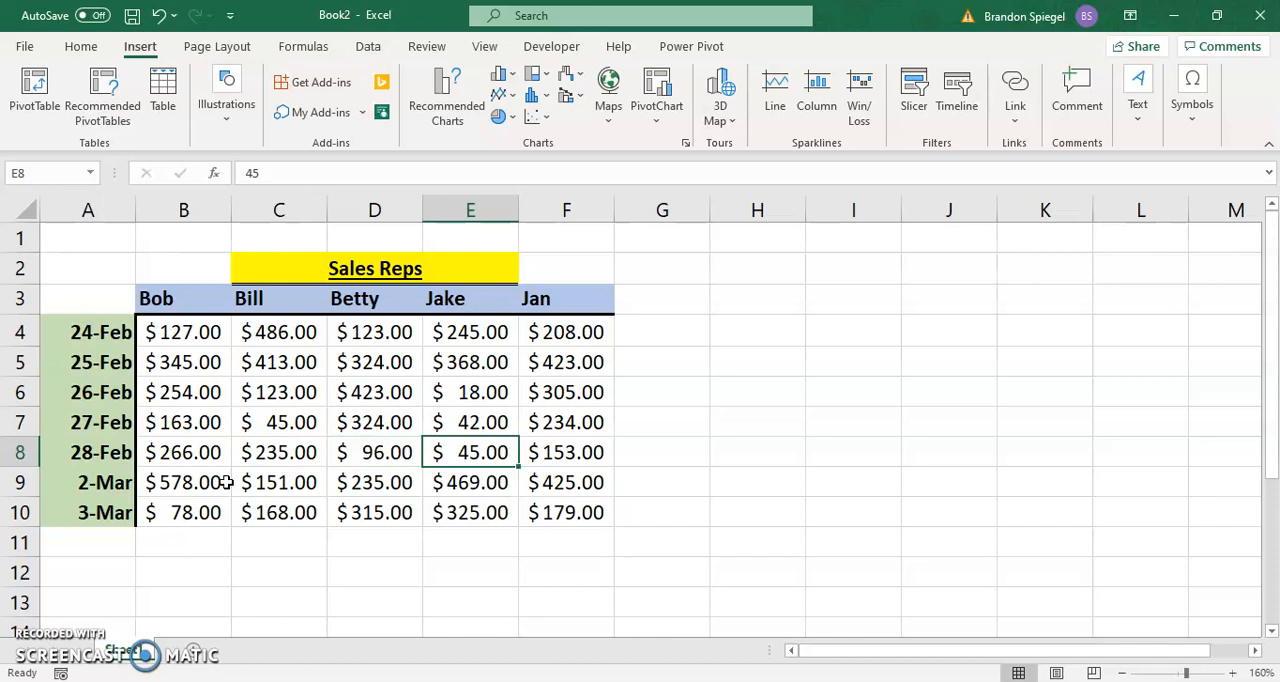
pyautogui.press('Up')
pyautogui.press('Up')
pyautogui.press('Left')
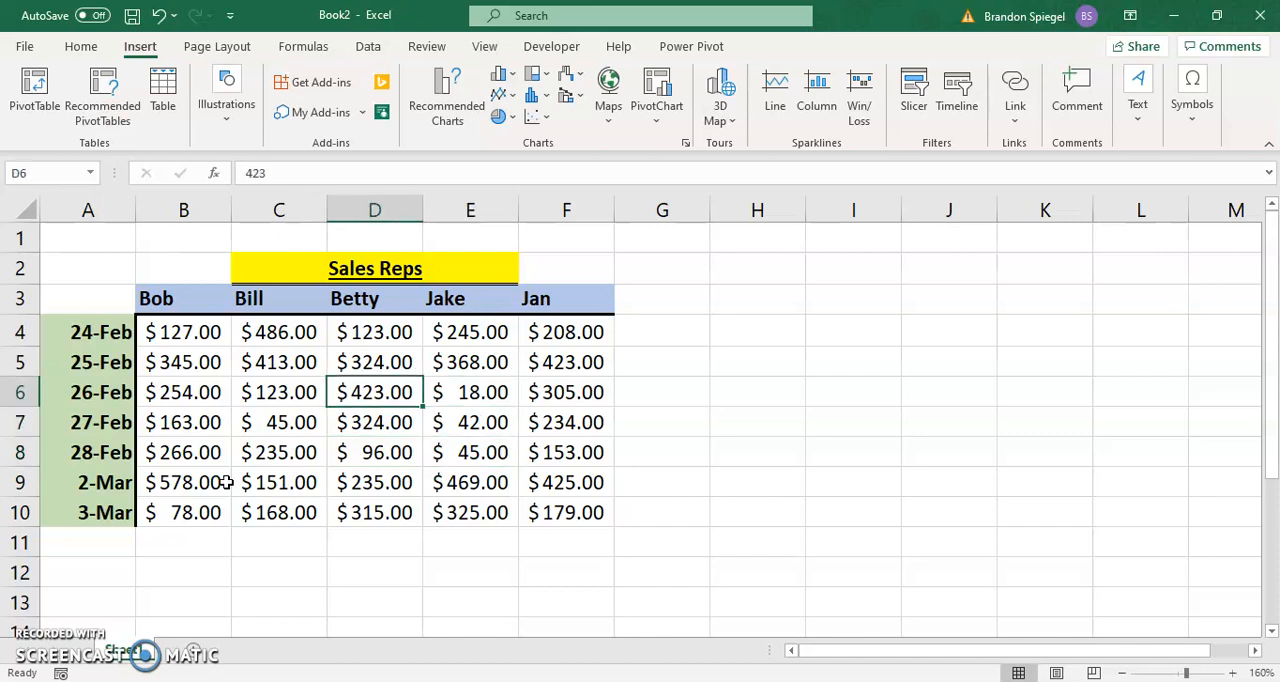
pyautogui.press('Up')
pyautogui.press('Right')
pyautogui.press('Right')
pyautogui.press('Up')
pyautogui.press('Left')
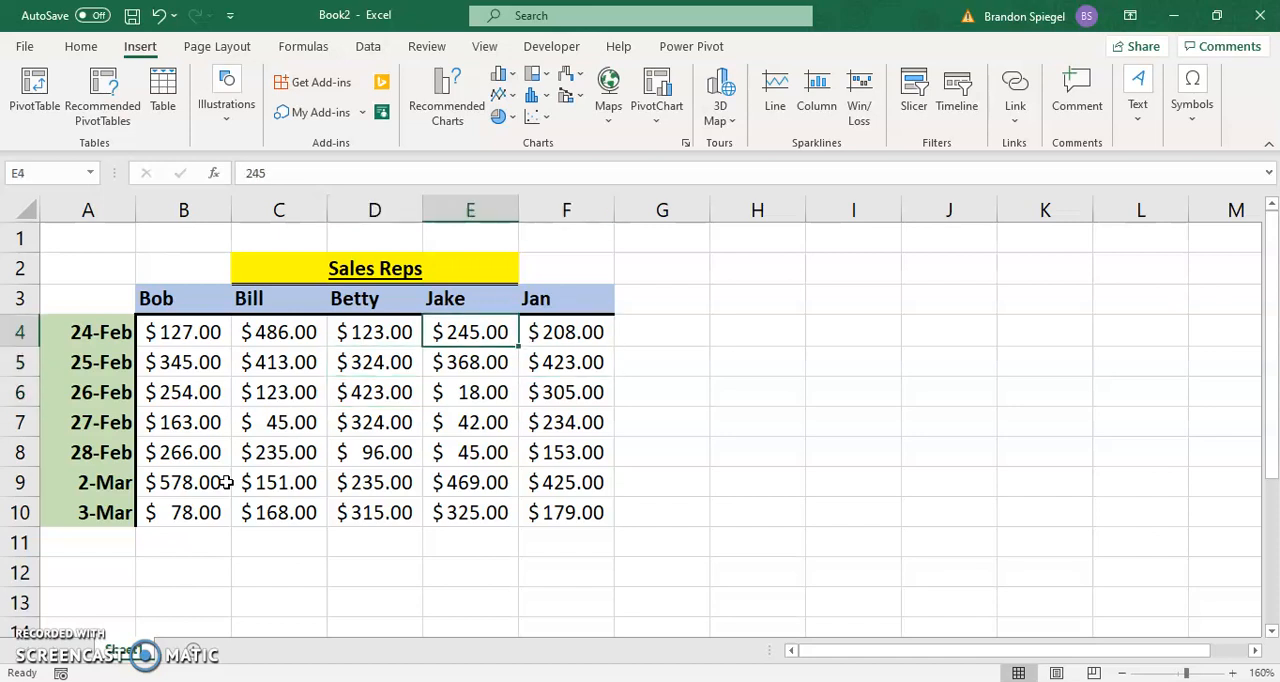
pyautogui.click(370, 210)
pyautogui.moveTo(390, 238); pyautogui.dragTo(795, 220)
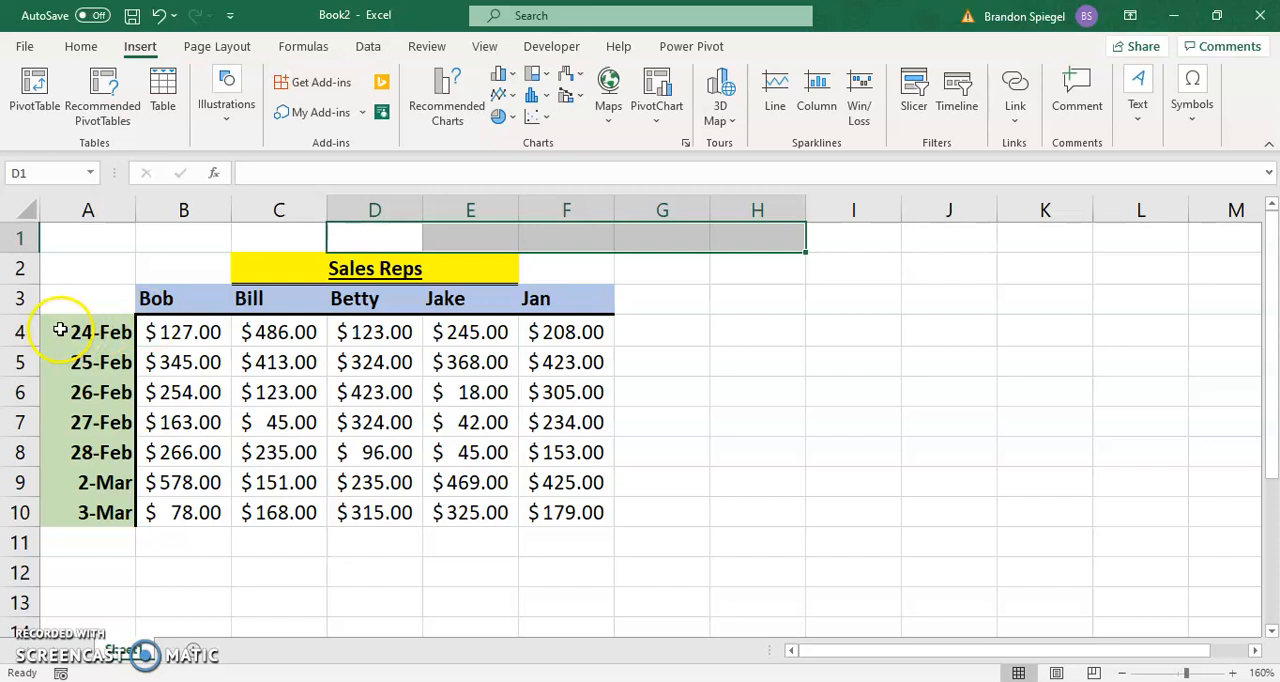
pyautogui.moveTo(52, 328); pyautogui.dragTo(37, 531)
pyautogui.click(228, 533)
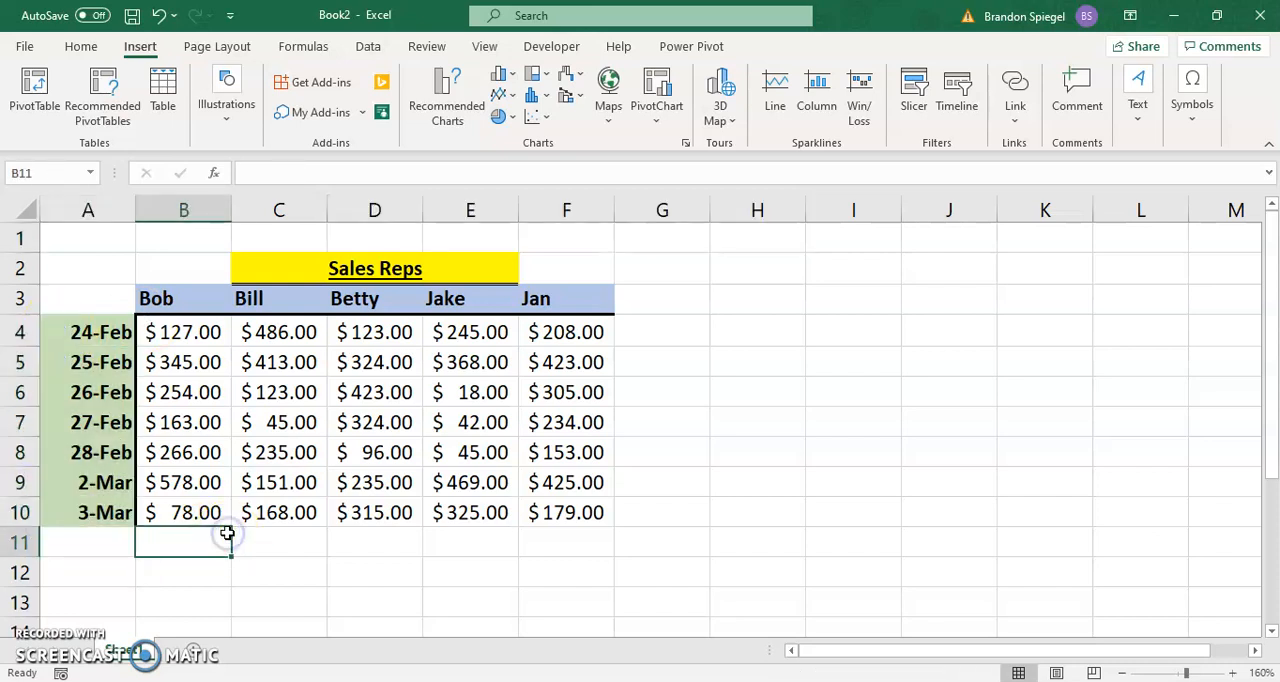
pyautogui.press('Up')
pyautogui.press('Up')
pyautogui.press('Up')
pyautogui.press('Right')
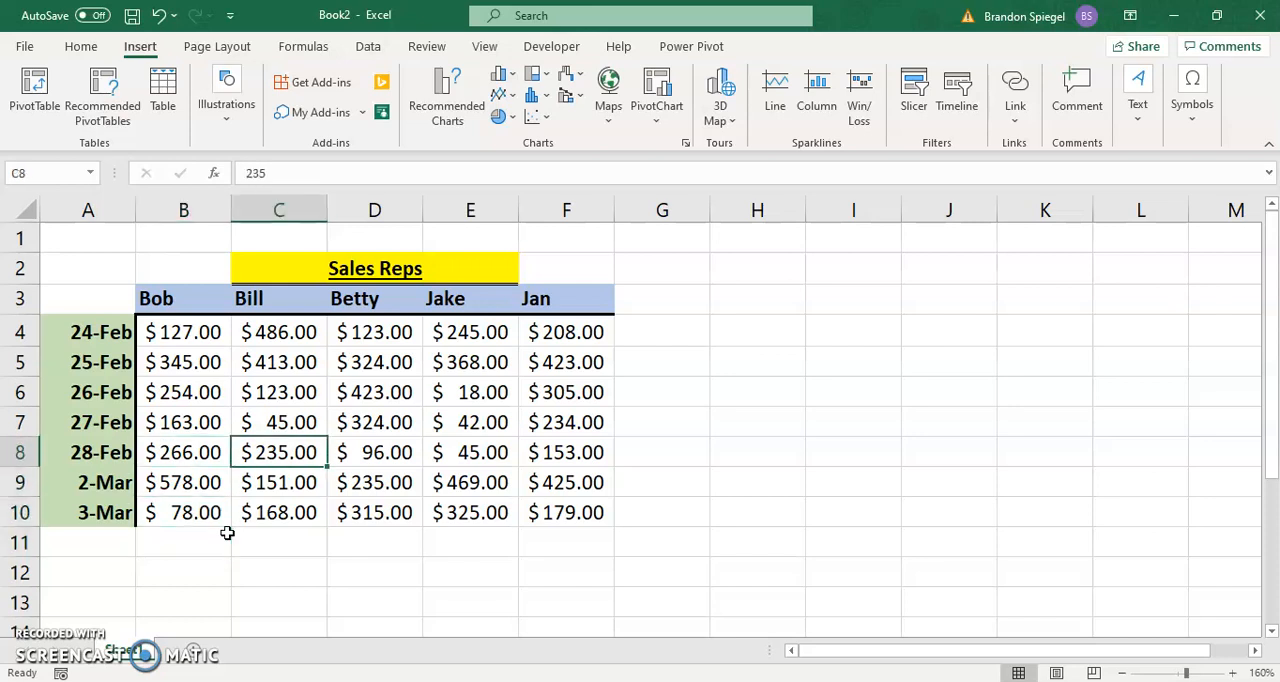
pyautogui.press('Up')
pyautogui.press('Up')
pyautogui.press('Up')
pyautogui.press('Right')
pyautogui.press('Up')
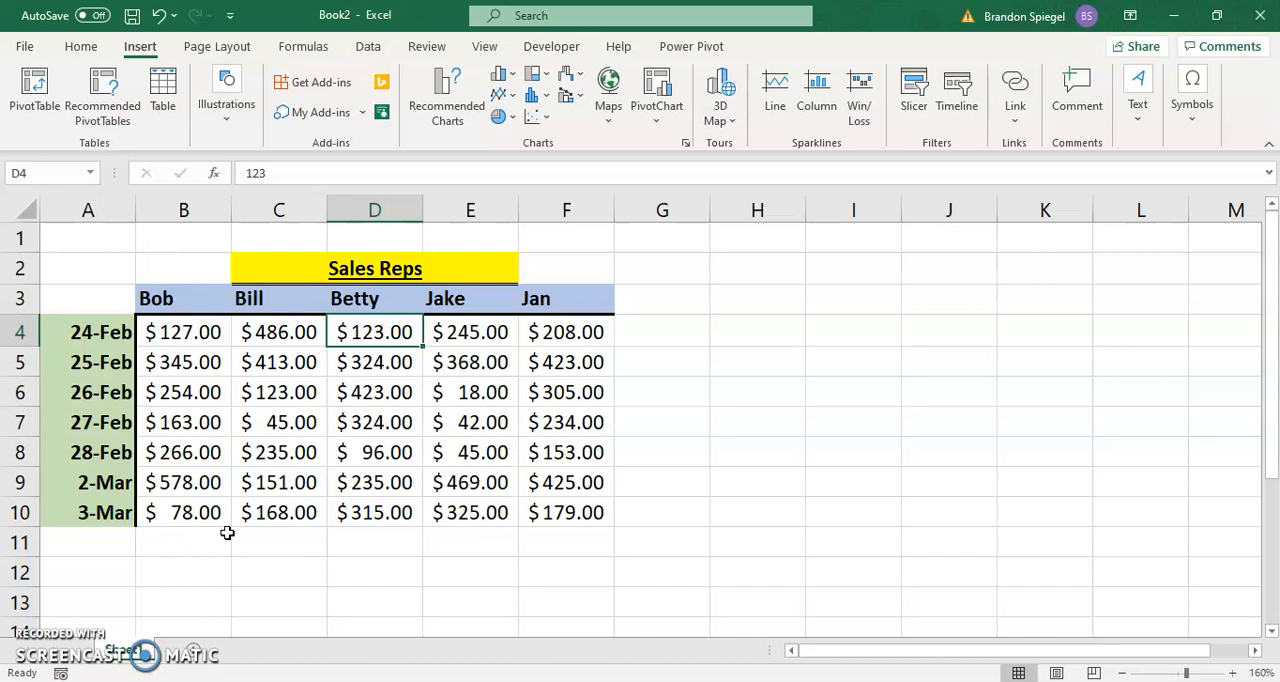
pyautogui.press('Down')
pyautogui.press('Down')
pyautogui.press('Down')
pyautogui.press('Down')
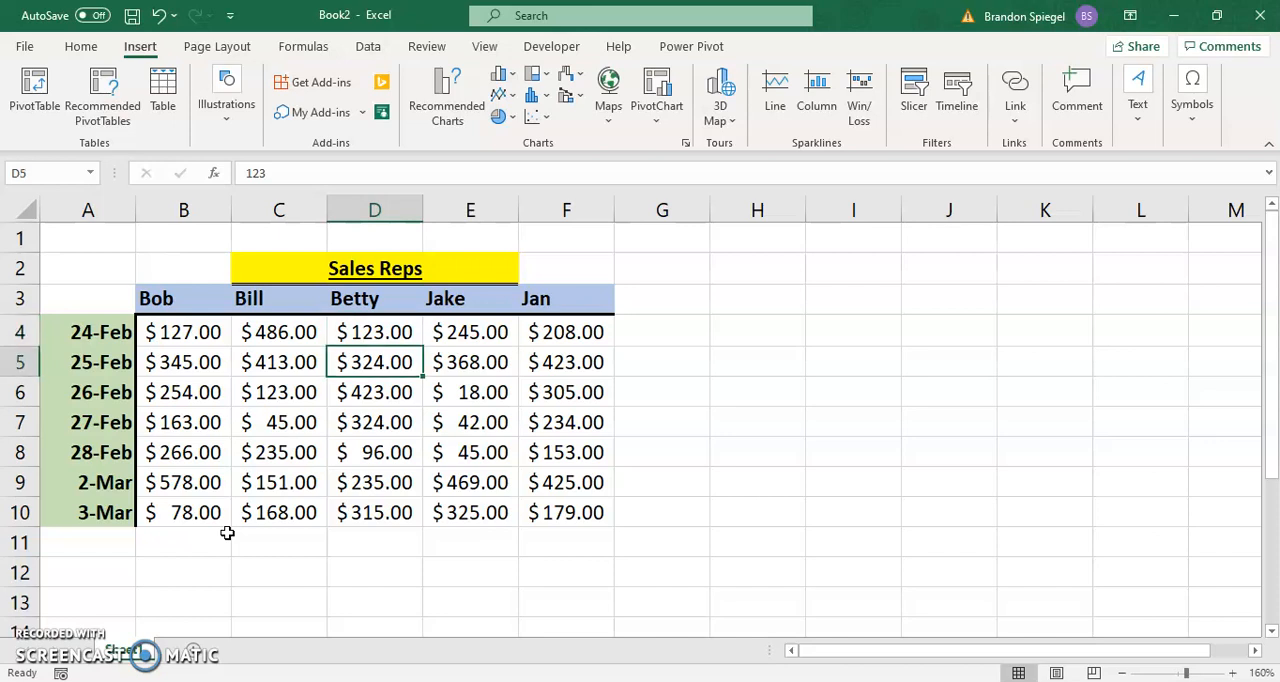
pyautogui.press('Left')
pyautogui.press('Left')
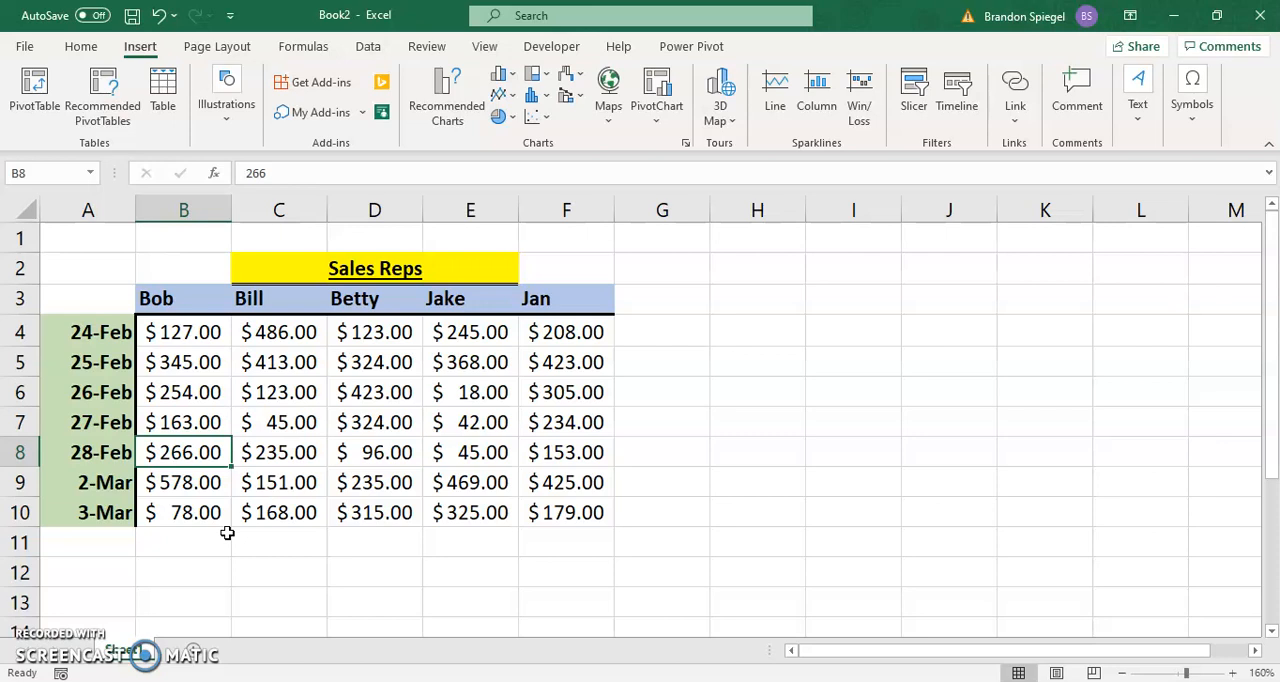
# Step: Review the sales rep headers in row 3 and the sequence of dates in column A
pyautogui.press('Up')
pyautogui.press('Up')
pyautogui.press('Up')
pyautogui.press('Up')
pyautogui.press('Up')
pyautogui.press('Right')
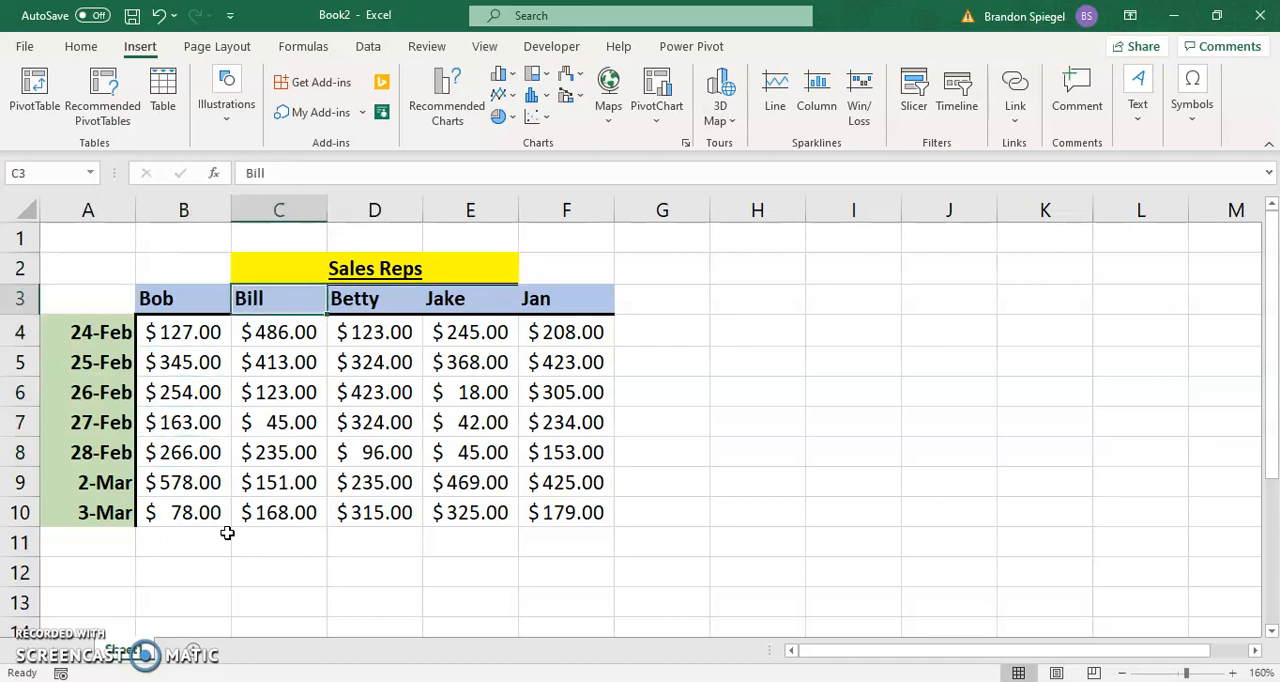
pyautogui.press('Right')
pyautogui.press('Right')
pyautogui.press('Right')
pyautogui.press('Left')
pyautogui.press('Left')
pyautogui.press('Left')
pyautogui.press('Left')
pyautogui.press('Left')
pyautogui.press('Down')
pyautogui.press('Down')
pyautogui.press('Down')
pyautogui.press('Down')
pyautogui.press('Down')
pyautogui.press('Down')
pyautogui.press('Down')
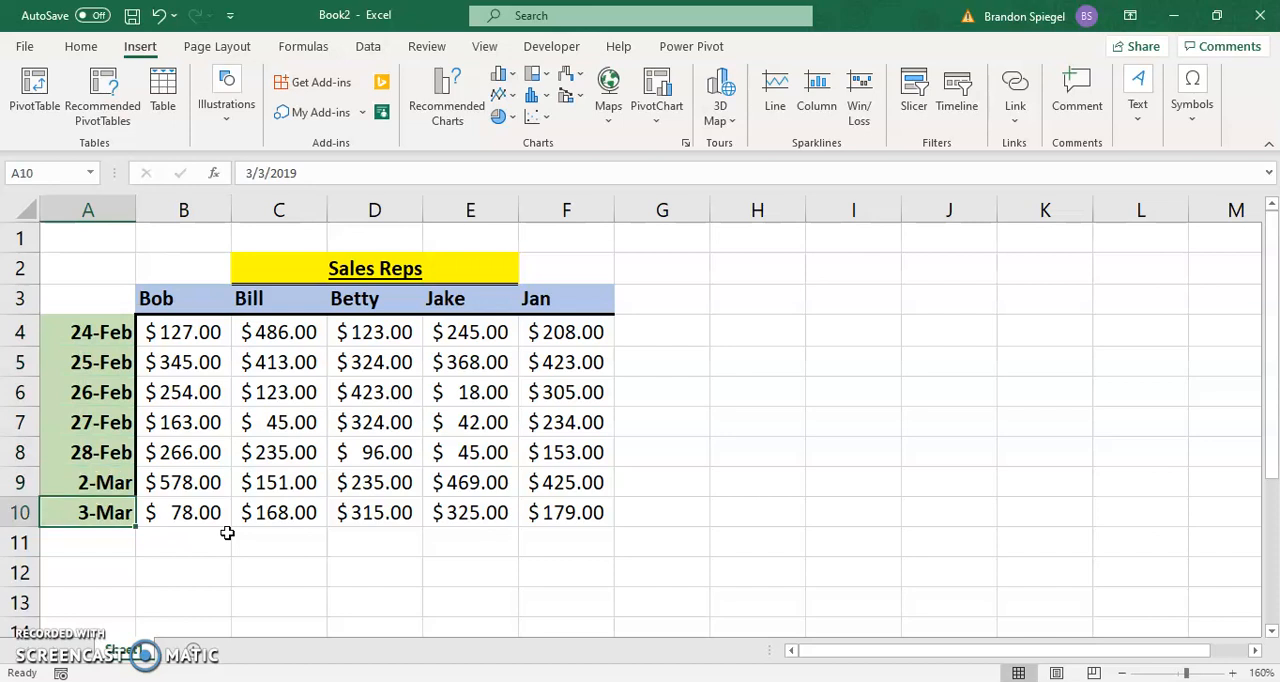
pyautogui.press('Up')
pyautogui.press('Up')
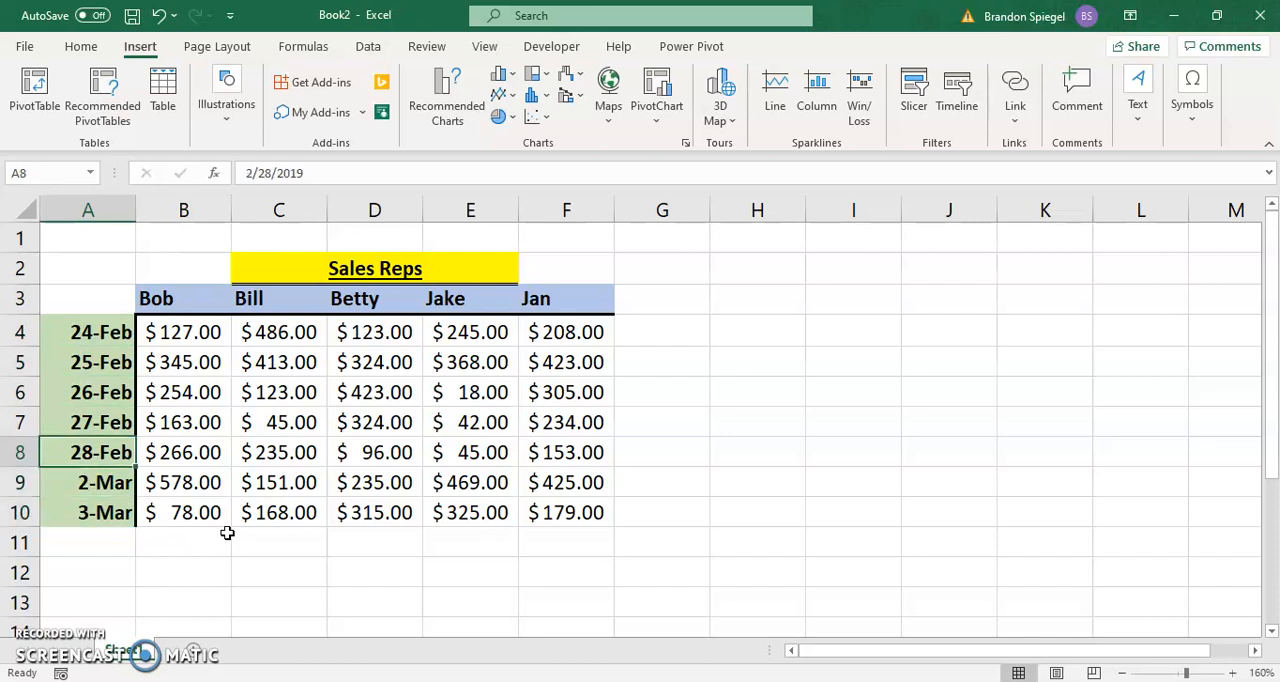
pyautogui.press('Down')
pyautogui.press('Down')
pyautogui.press('Up')
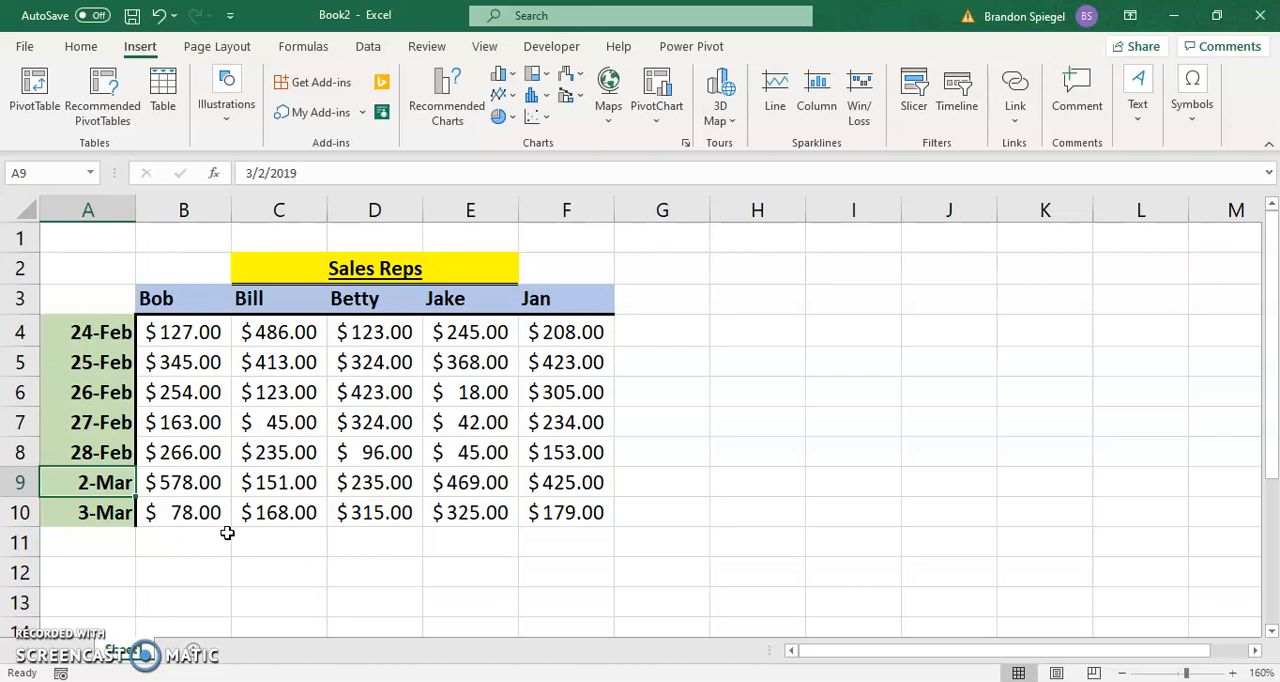
# Step: Insert an entire row above the 2-Mar row and enter the date 3/1 in column A
pyautogui.press('Right')
pyautogui.press('Right')
pyautogui.press('Right')
pyautogui.press('Left')
pyautogui.press('Left')
pyautogui.press('Left')
pyautogui.rightClick(100, 485)
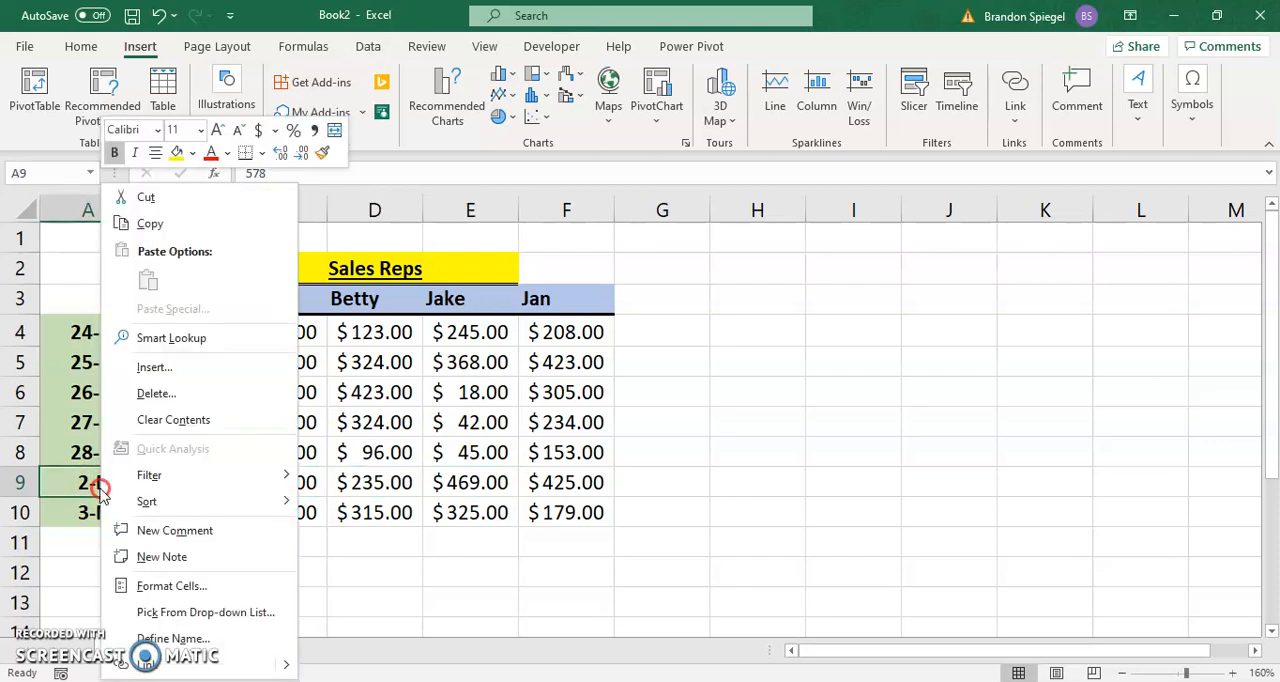
pyautogui.click(155, 367)
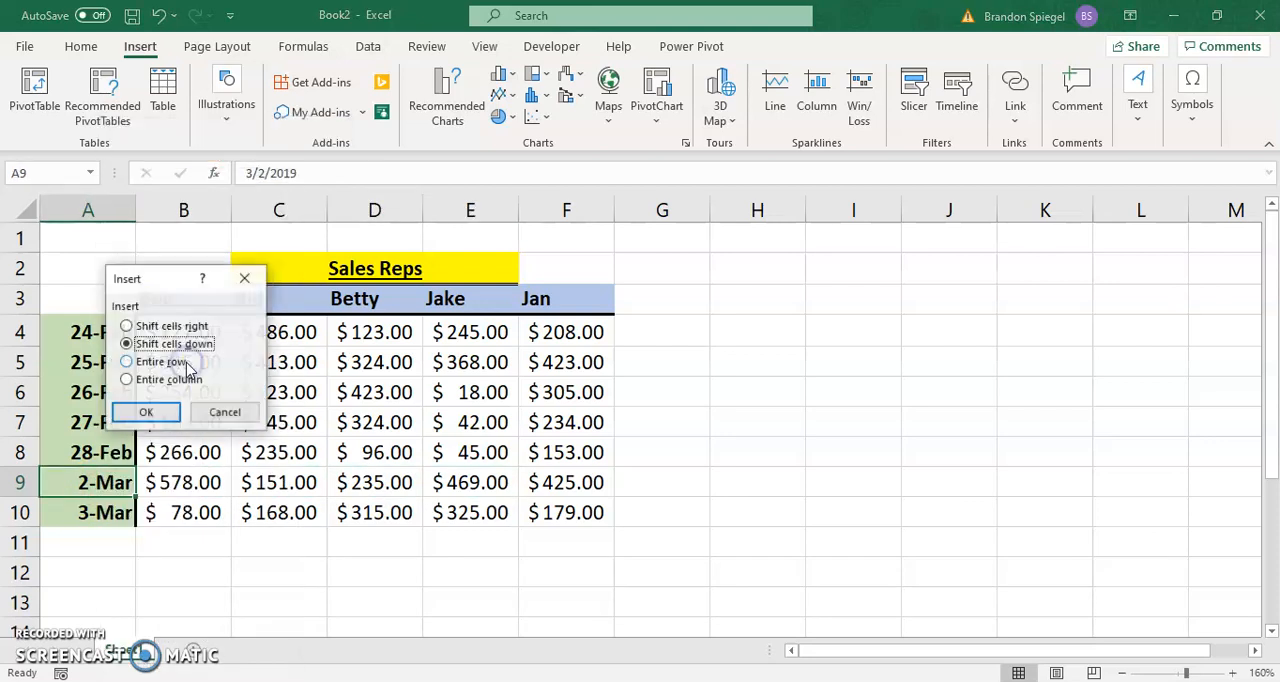
pyautogui.click(167, 366)
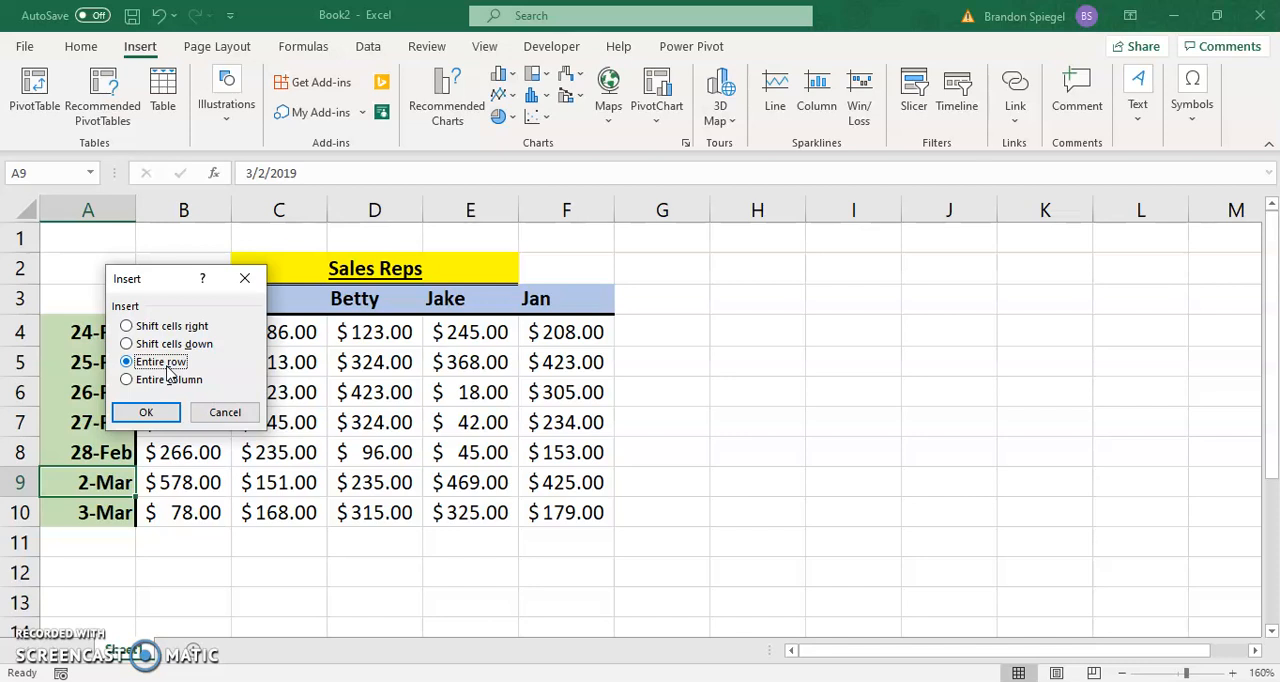
pyautogui.click(145, 412)
pyautogui.write('3/1')
pyautogui.press('Tab')
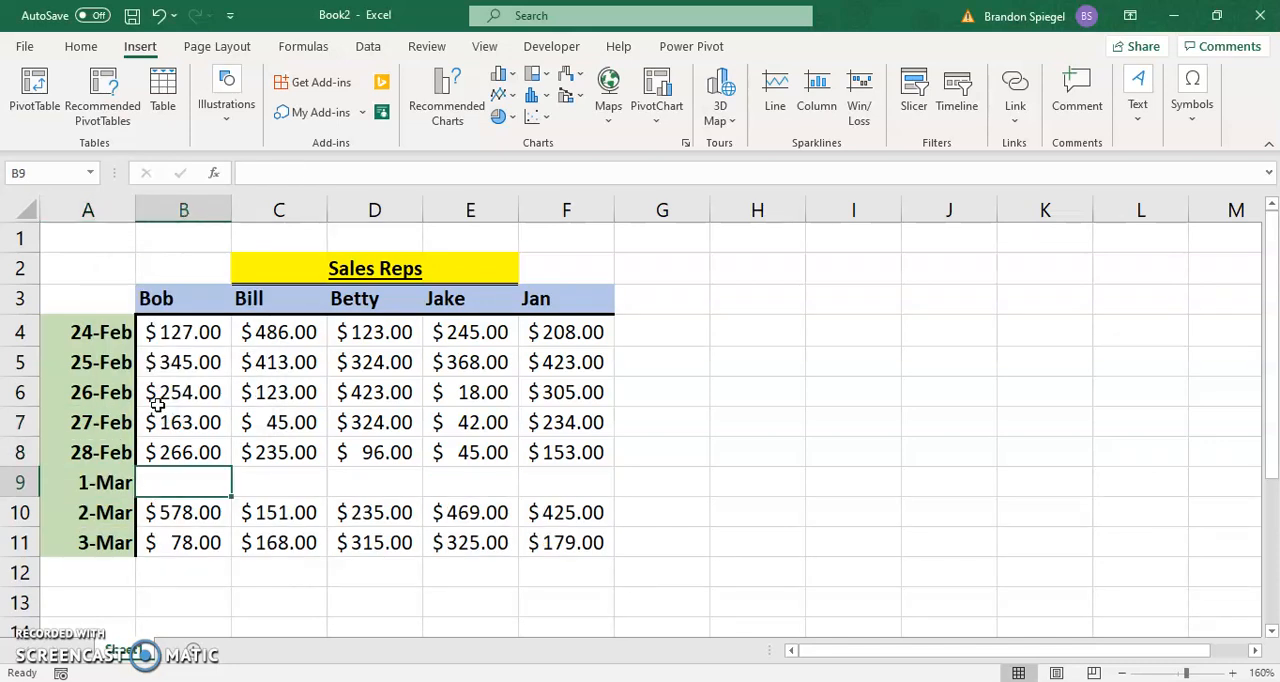
pyautogui.press('Right')
pyautogui.press('Right')
pyautogui.press('Right')
pyautogui.press('Right')
pyautogui.press('Right')
pyautogui.press('Left')
pyautogui.press('Left')
pyautogui.press('Left')
pyautogui.press('Left')
pyautogui.press('Left')
pyautogui.press('Left')
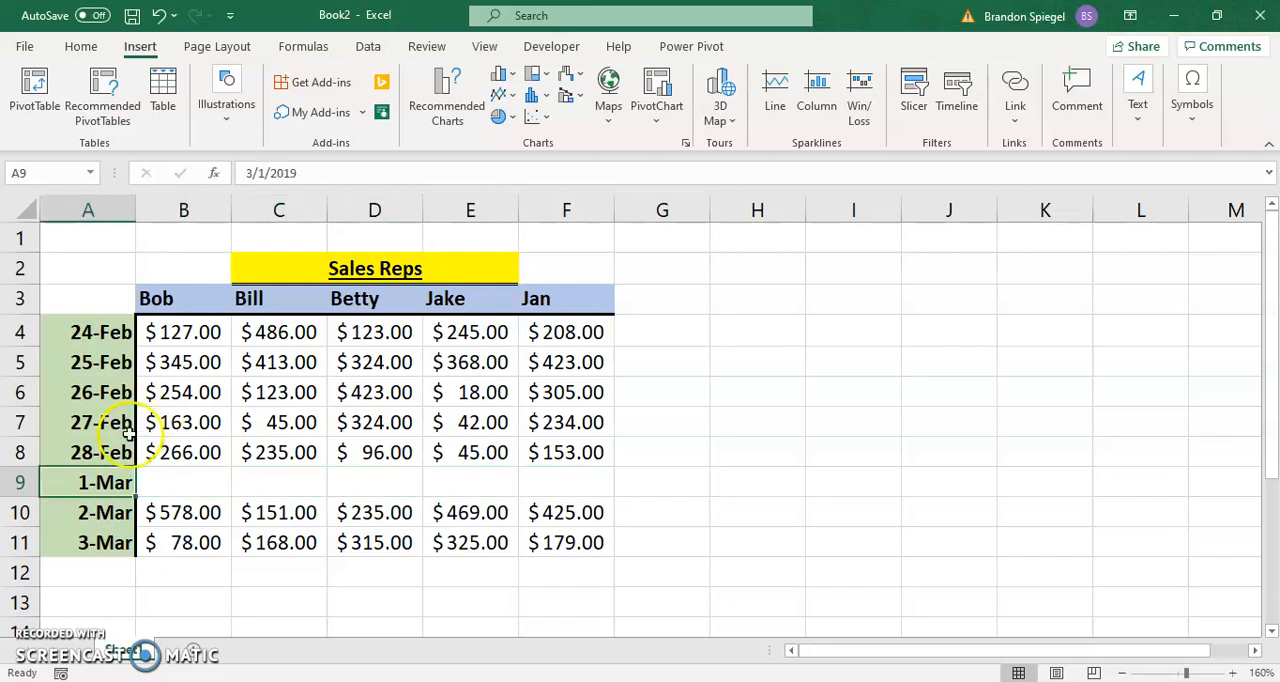
# Step: Insert two more blank rows at row 9, directly above the 1-Mar row
pyautogui.click(19, 481)
pyautogui.rightClick(22, 484)
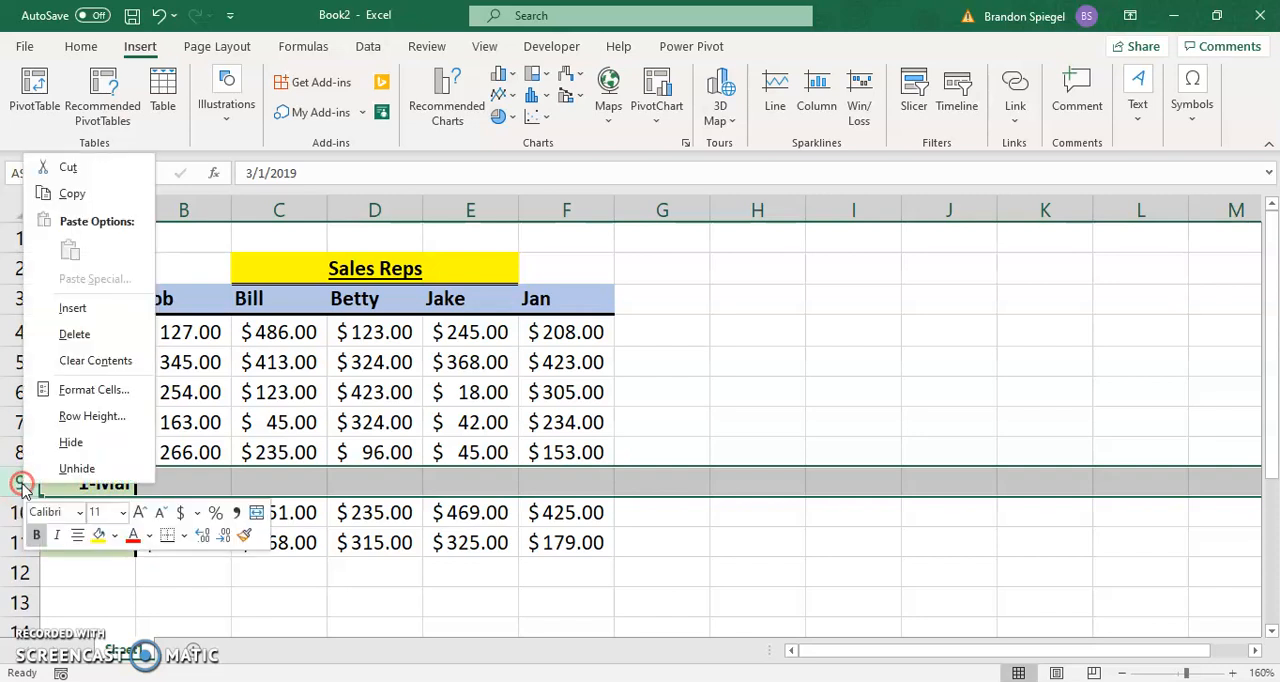
pyautogui.click(100, 310)
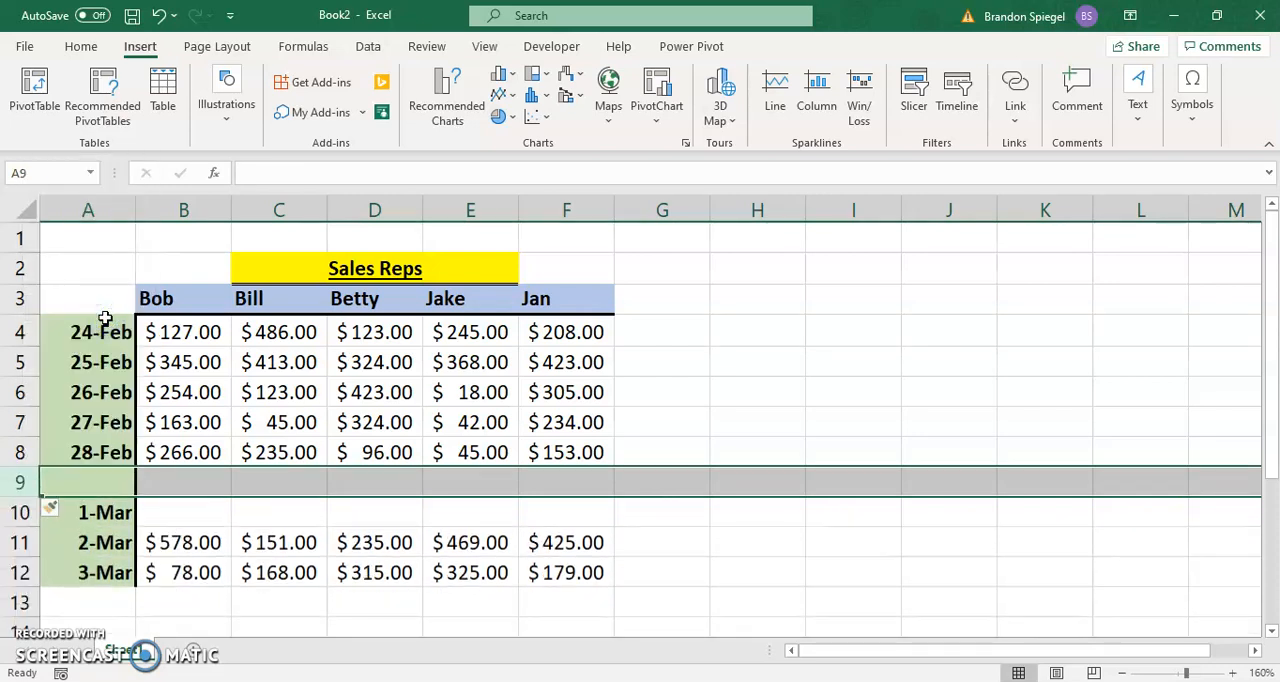
pyautogui.rightClick(22, 480)
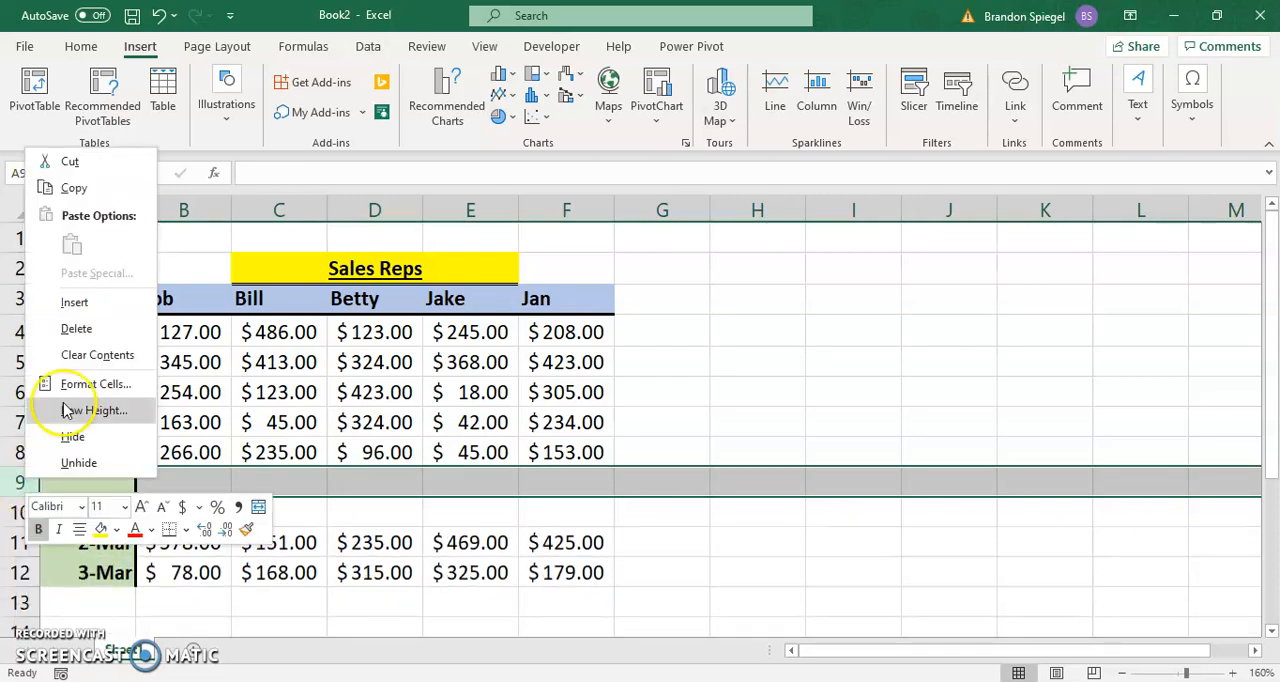
pyautogui.click(86, 310)
pyautogui.click(86, 306)
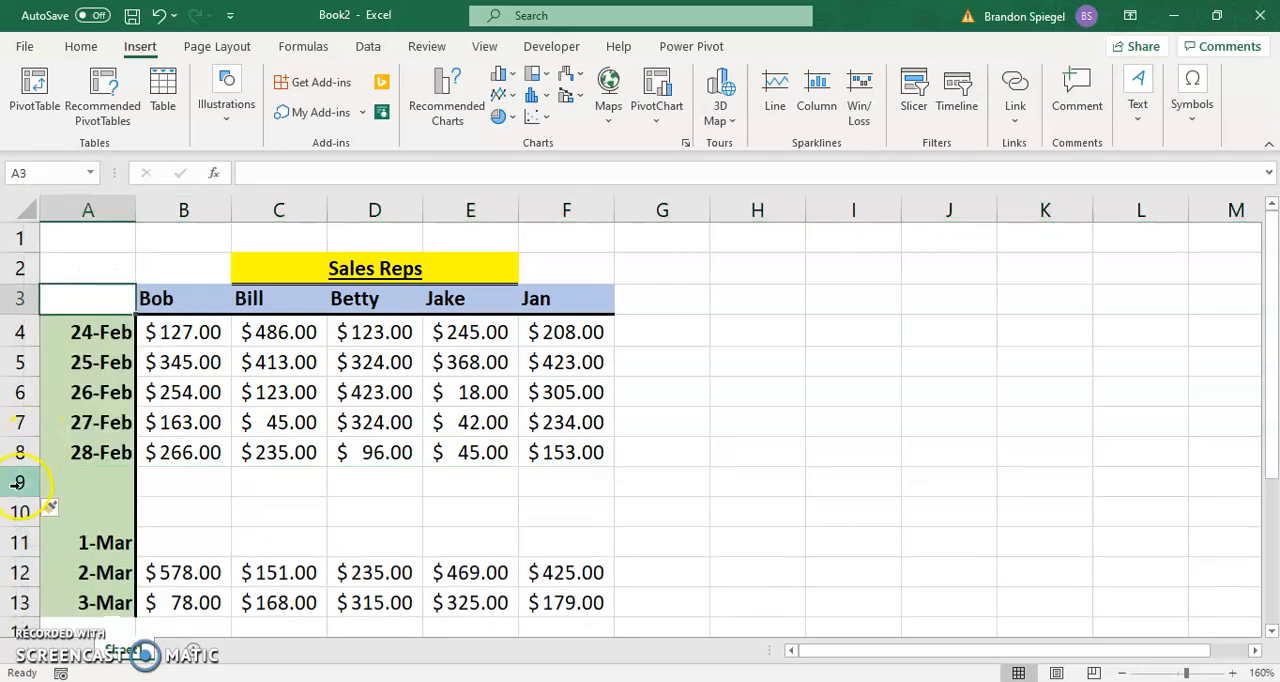
pyautogui.click(172, 489)
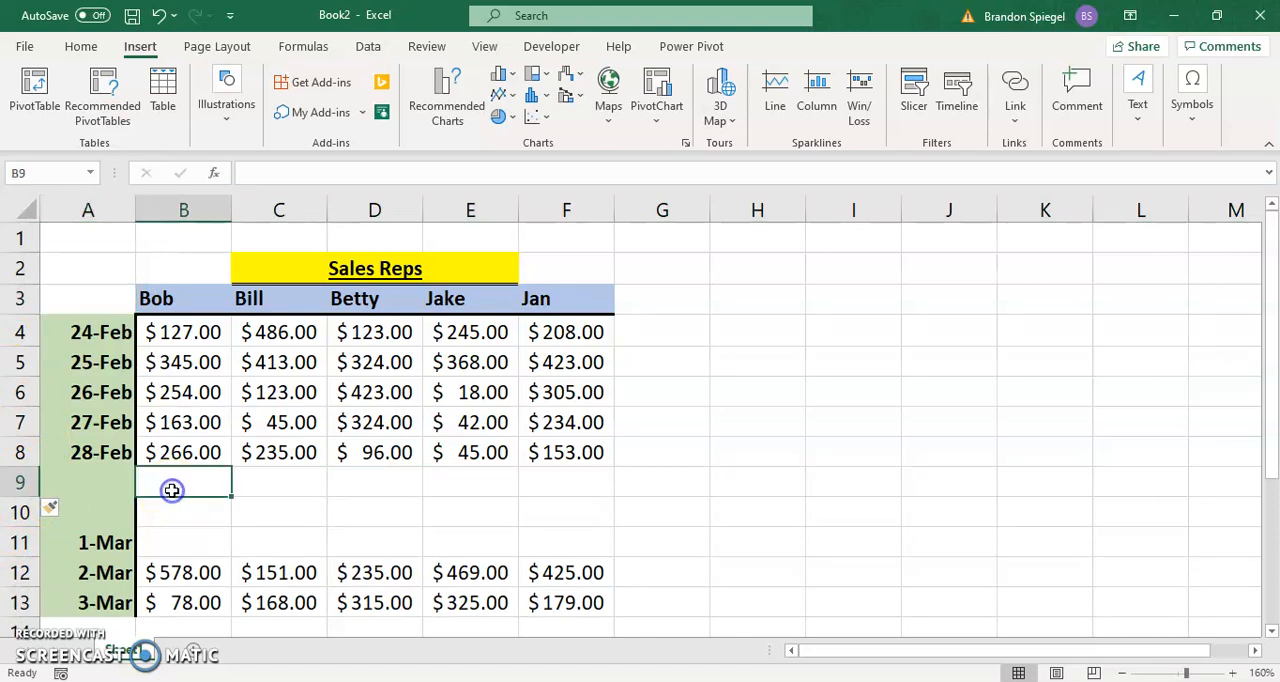
pyautogui.press('Up')
pyautogui.press('Up')
pyautogui.press('Up')
pyautogui.press('Right')
# Step: Insert an entire column at cell C3, between the first and second sales reps
pyautogui.press('Up')
pyautogui.press('Right')
pyautogui.press('Up')
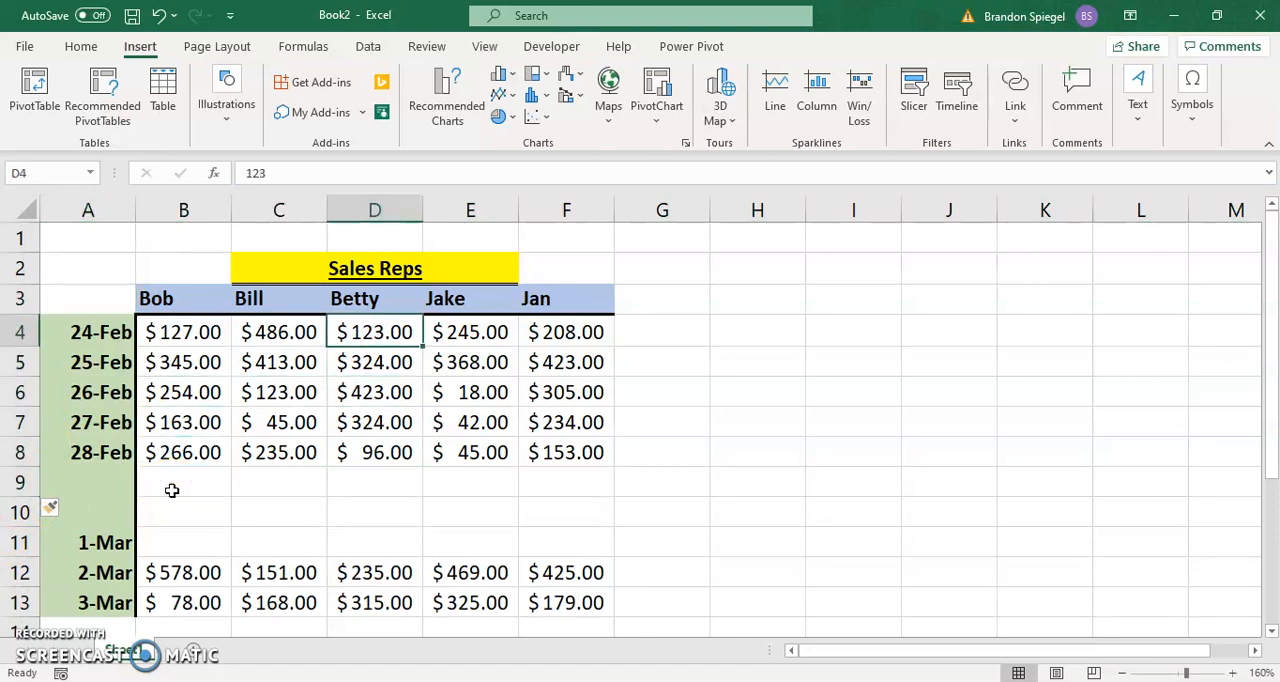
pyautogui.press('Up')
pyautogui.press('Left')
pyautogui.press('Right')
pyautogui.press('Left')
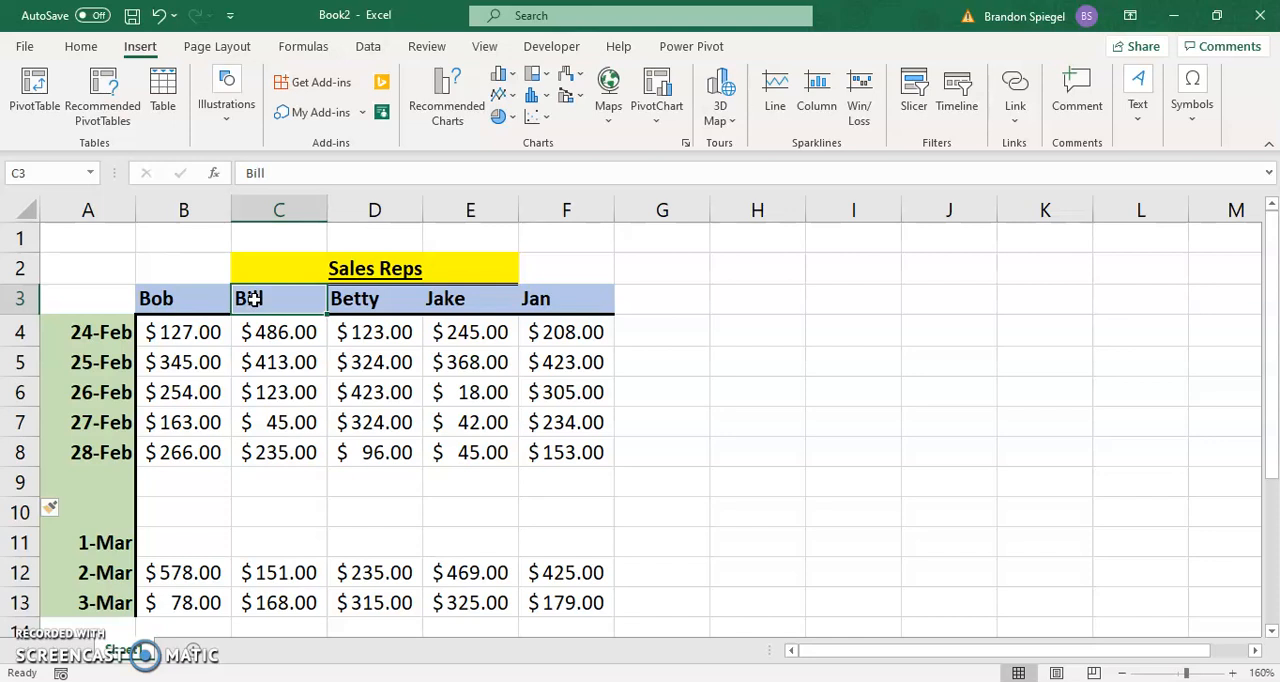
pyautogui.rightClick(250, 298)
pyautogui.click(303, 332)
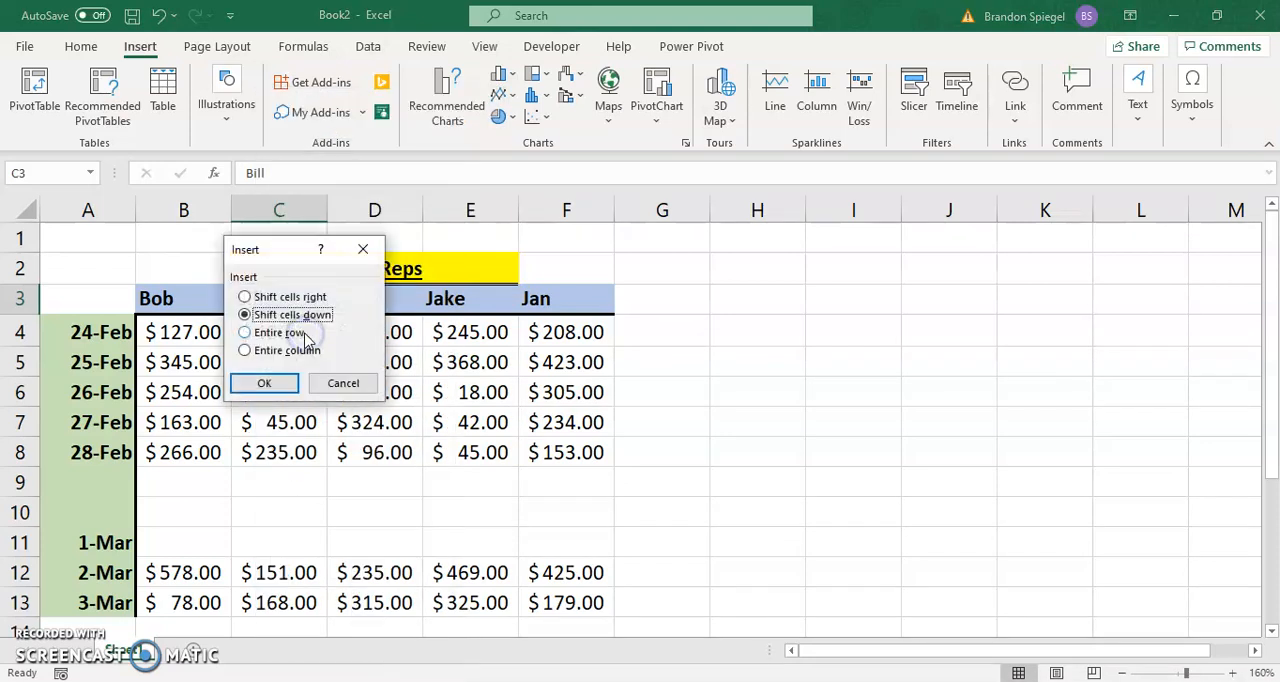
pyautogui.click(285, 350)
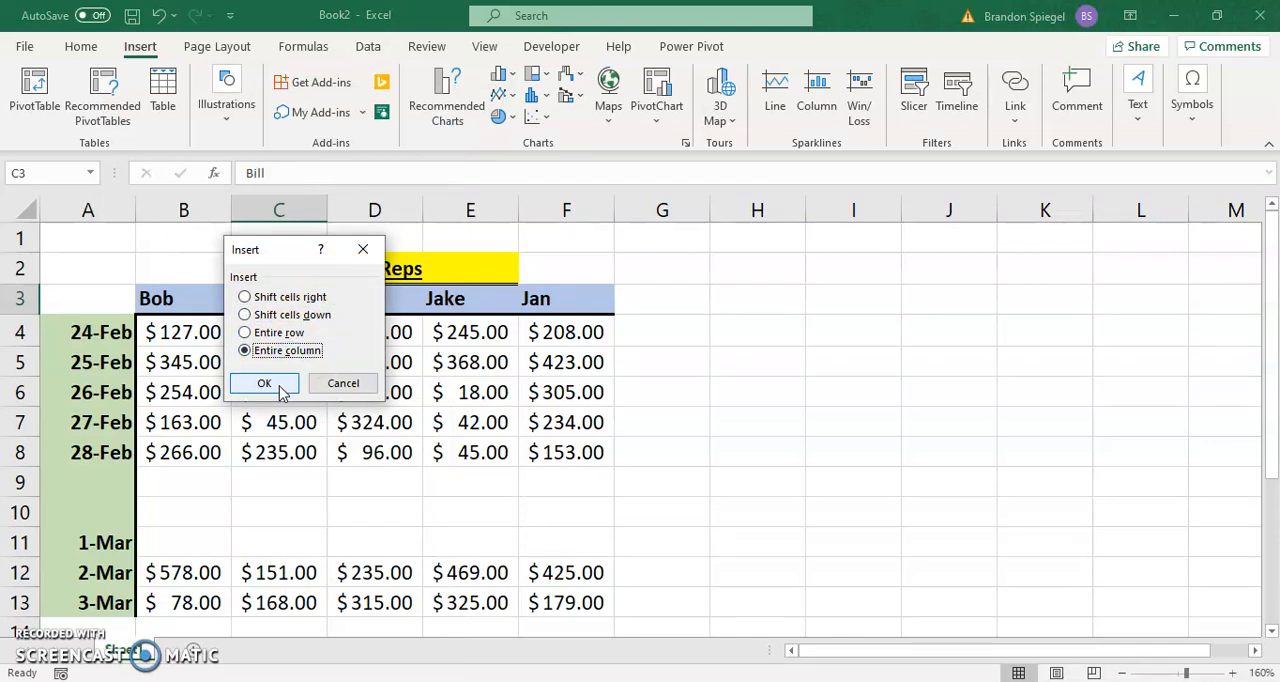
pyautogui.click(281, 391)
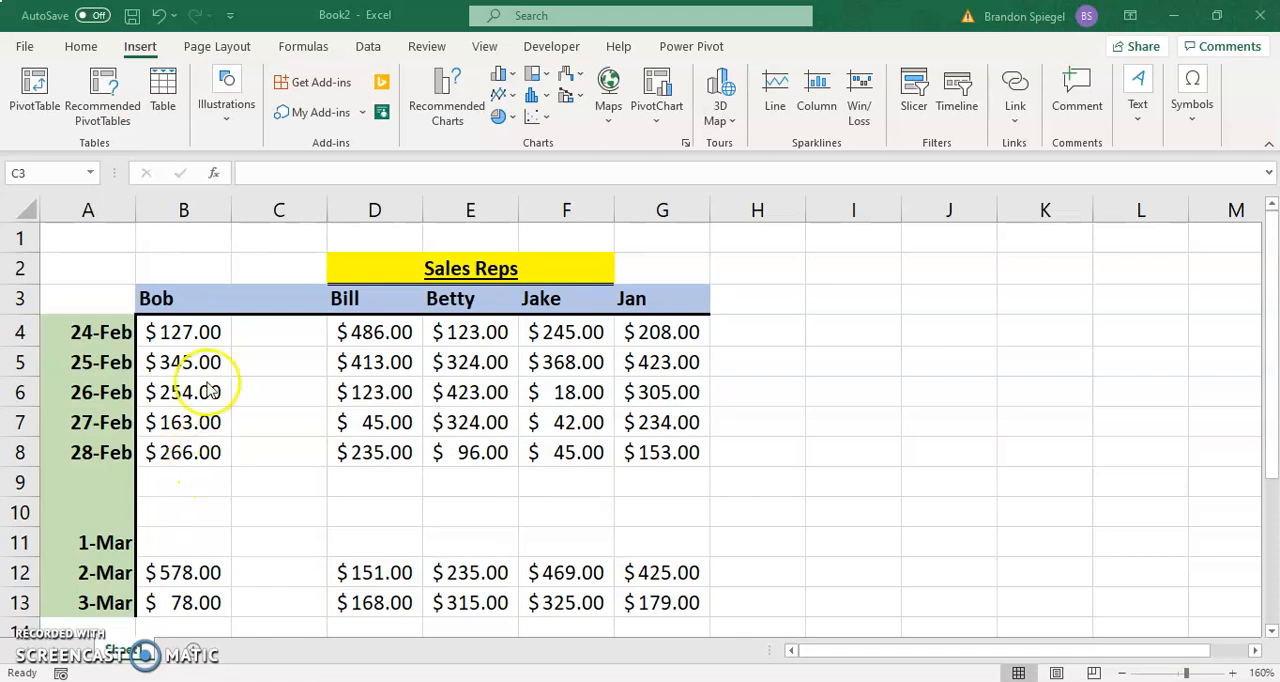
# Step: Try inserting entire columns for the selected range D3:H3 and undo the insertion
pyautogui.click(270, 333)
pyautogui.click(257, 300)
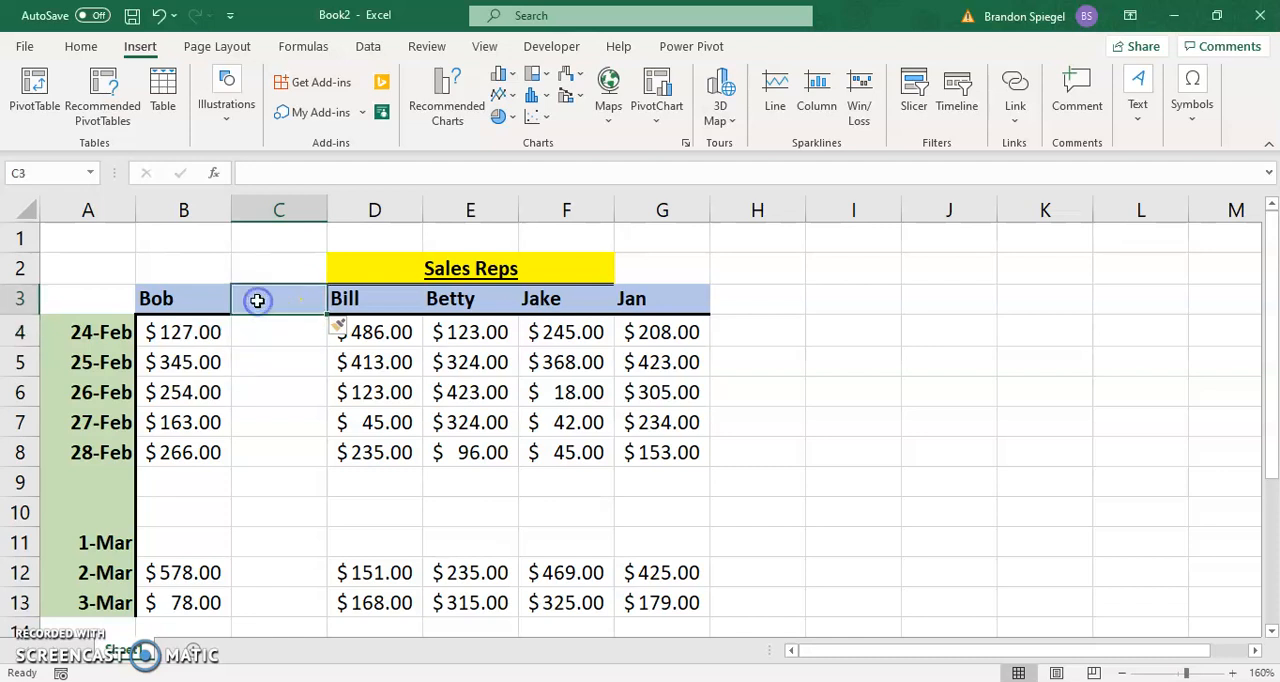
pyautogui.click(358, 294)
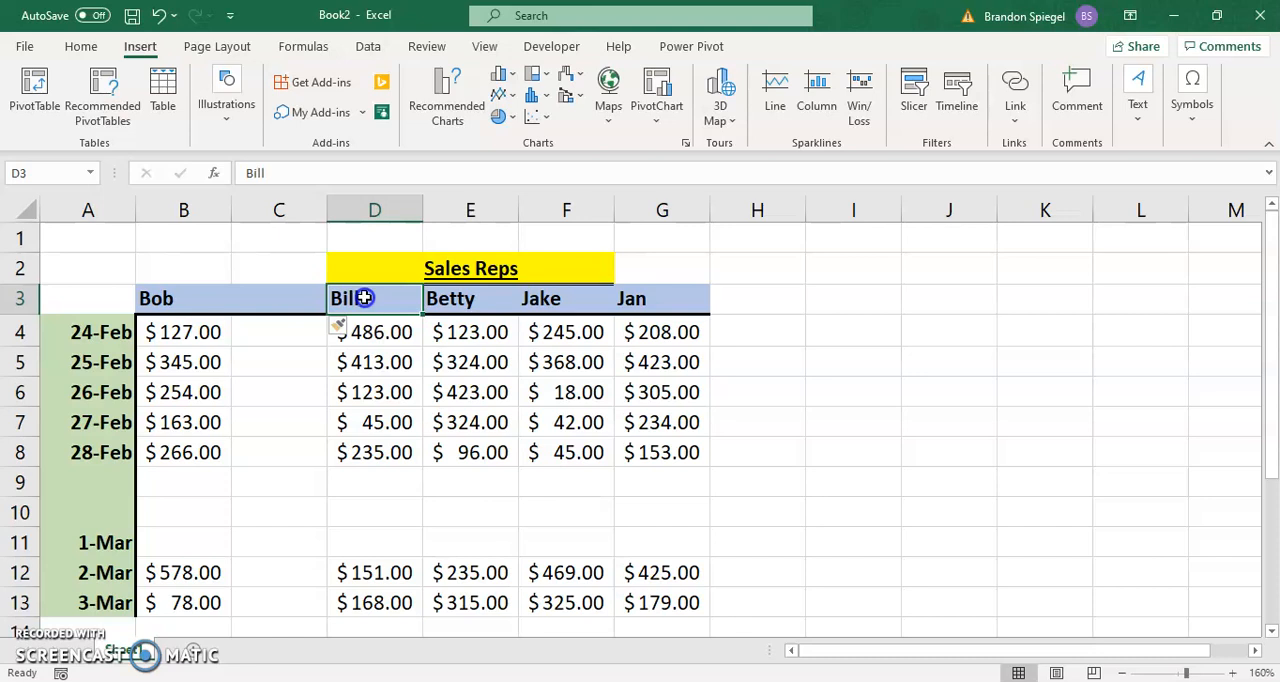
pyautogui.moveTo(418, 296); pyautogui.dragTo(712, 298)
pyautogui.rightClick(667, 298)
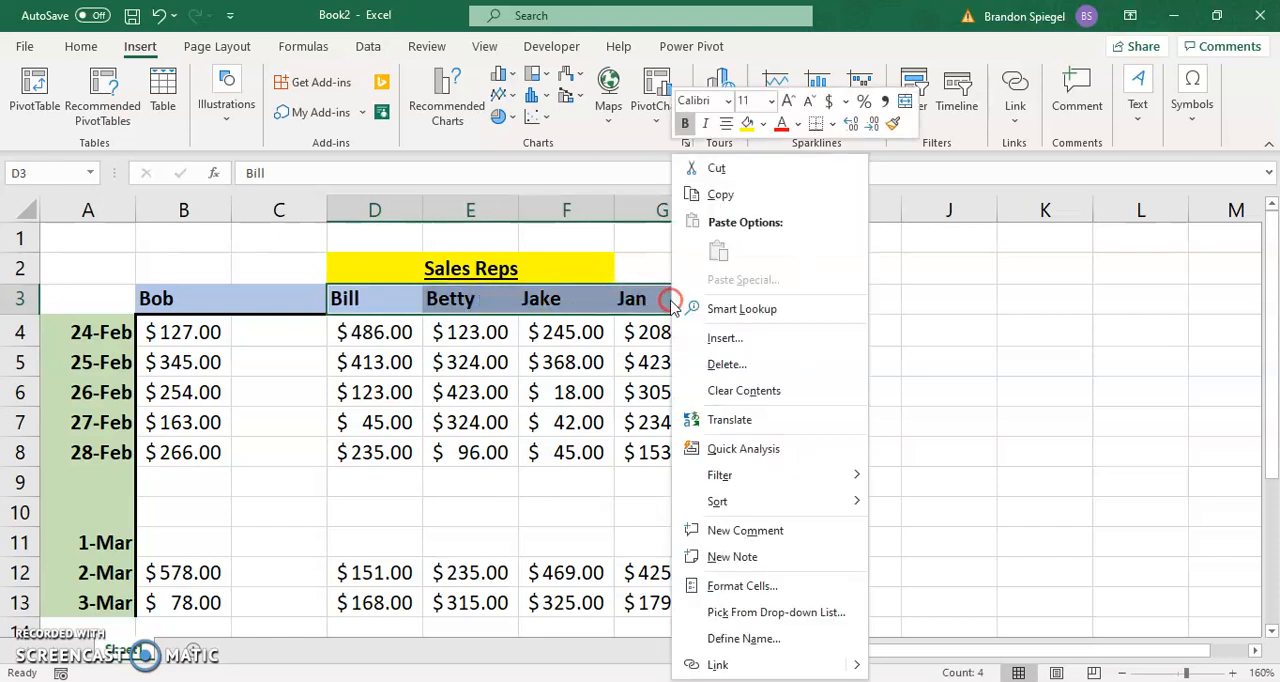
pyautogui.click(713, 335)
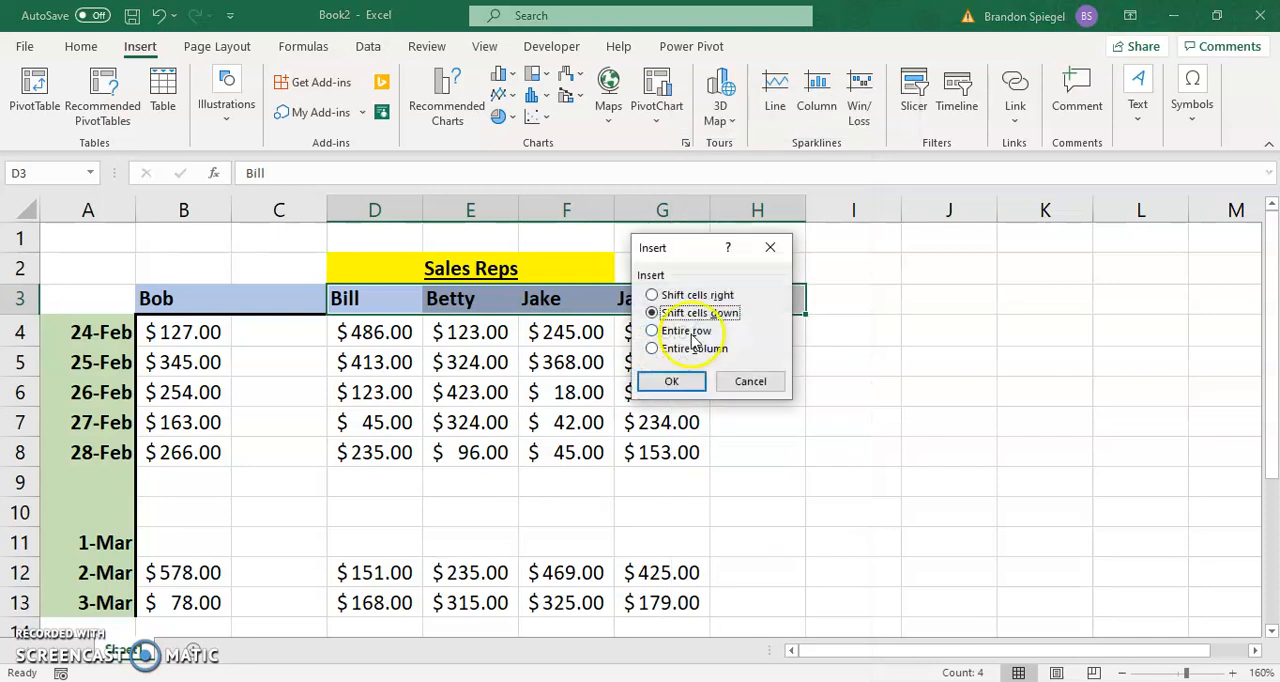
pyautogui.click(685, 352)
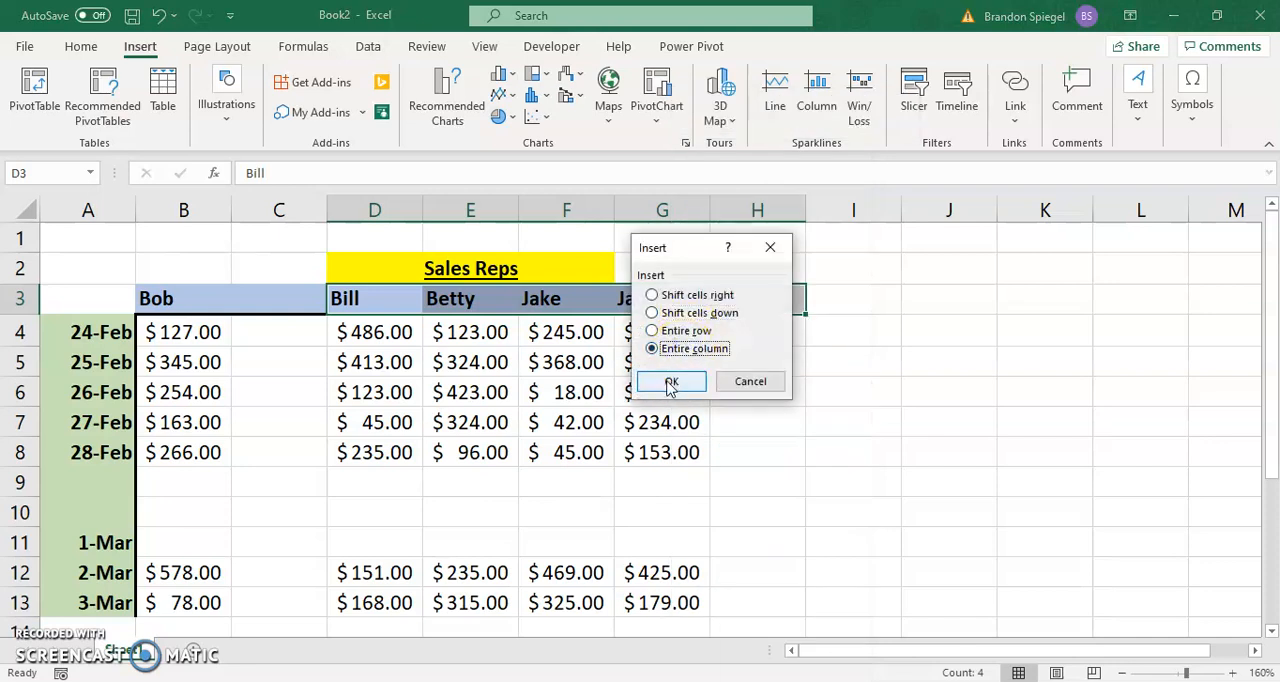
pyautogui.click(670, 384)
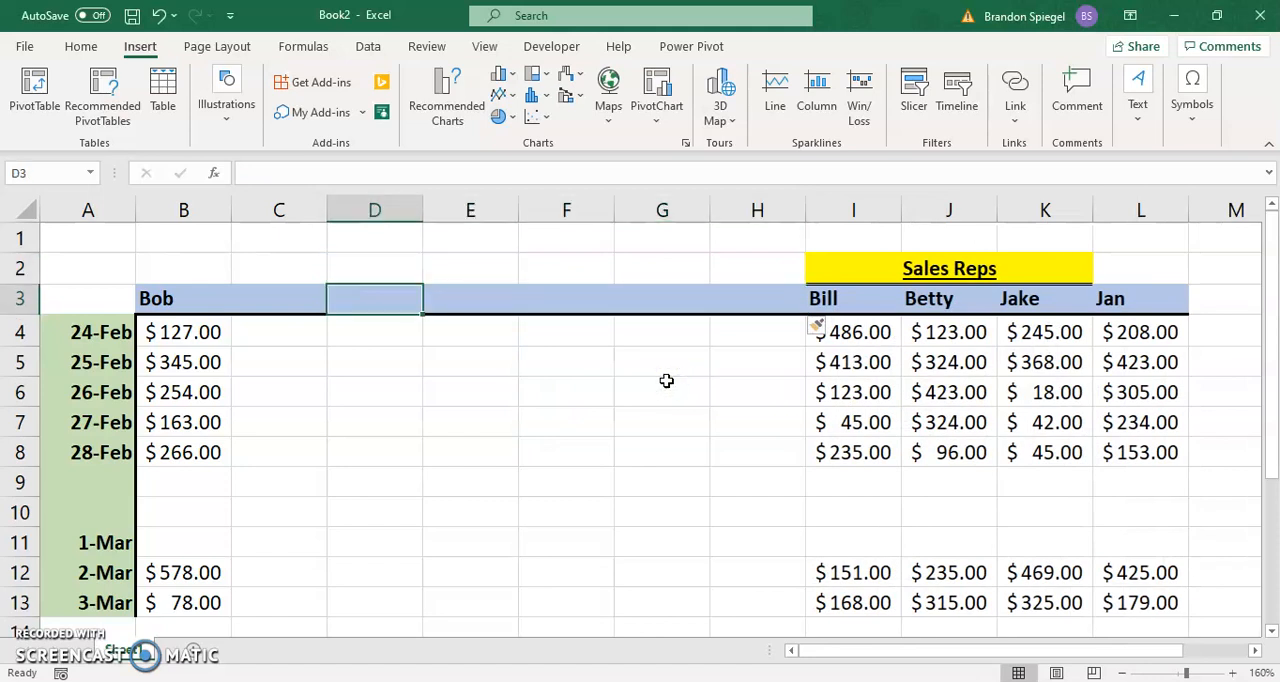
pyautogui.hotkey('ctrl', 'z')
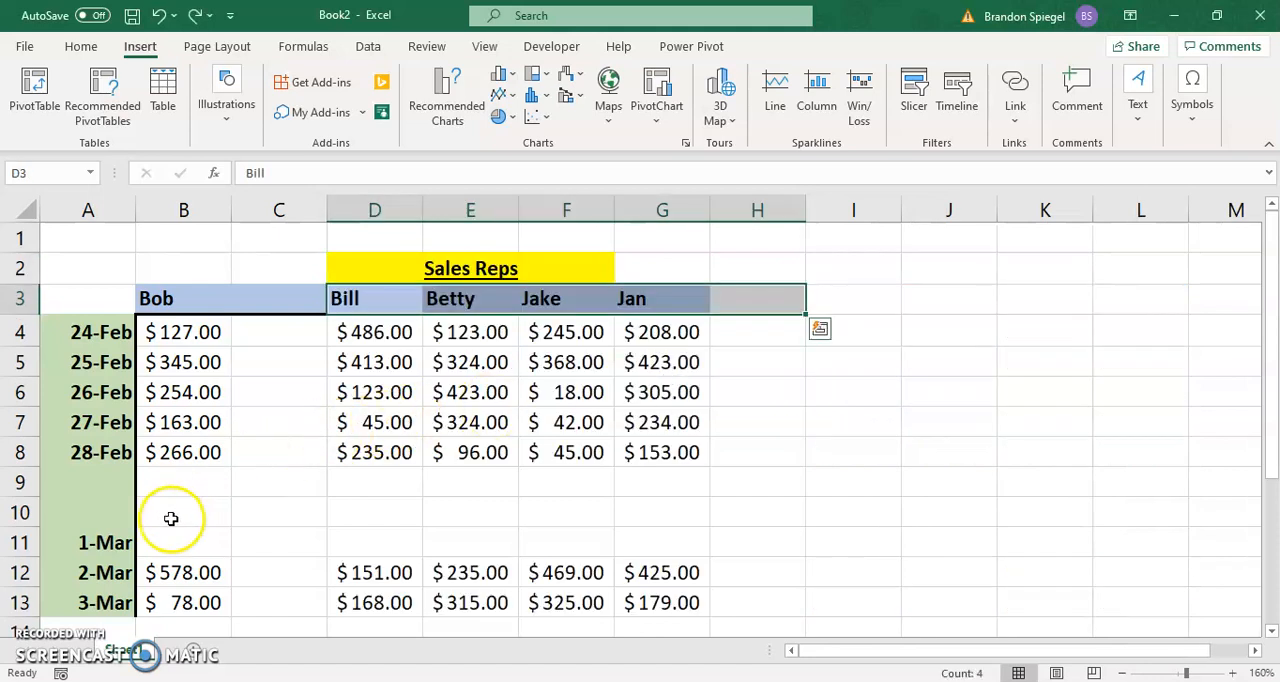
# Step: Insert entire rows above the 24-Feb row, based on the selected range B4:B8
pyautogui.click(188, 334)
pyautogui.moveTo(188, 334); pyautogui.dragTo(180, 452)
pyautogui.rightClick(178, 423)
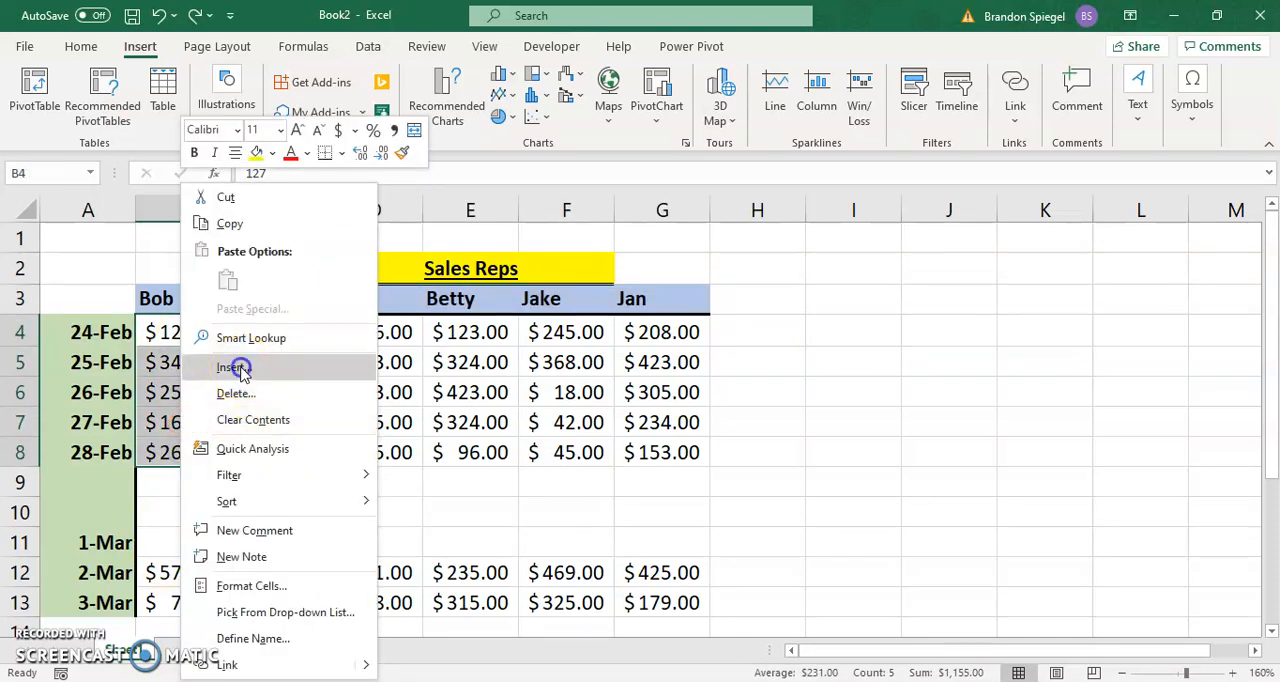
pyautogui.click(236, 366)
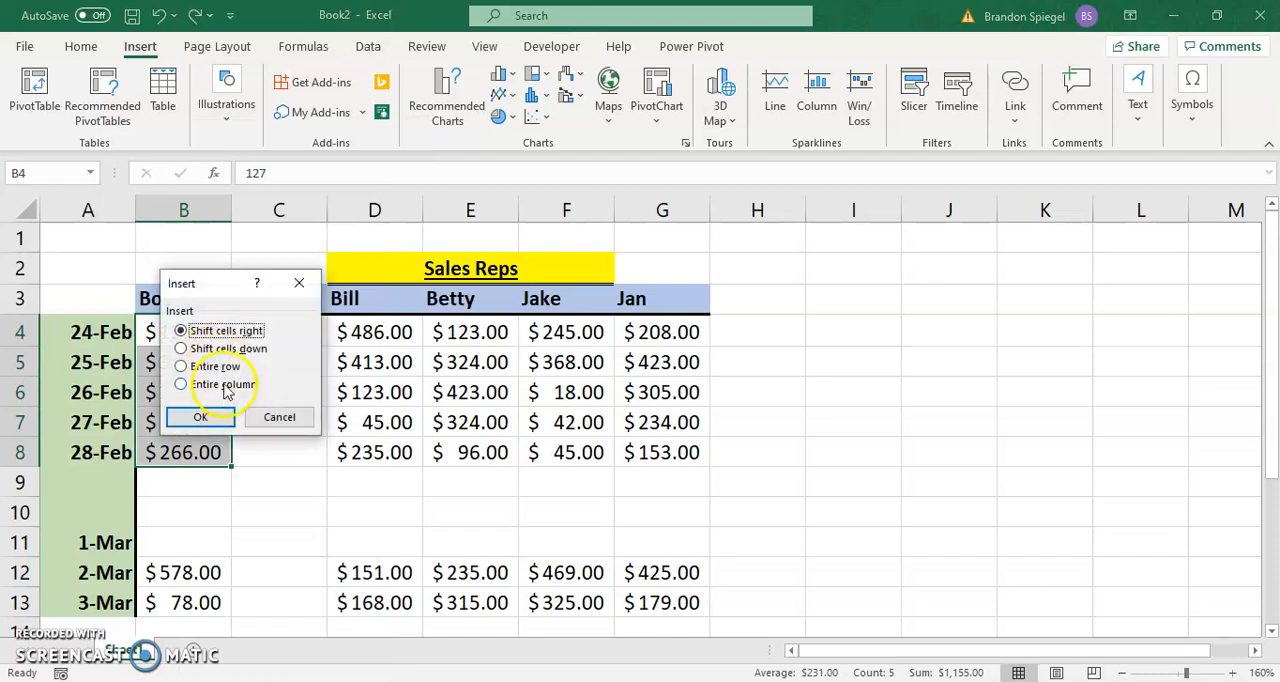
pyautogui.click(215, 368)
pyautogui.click(200, 418)
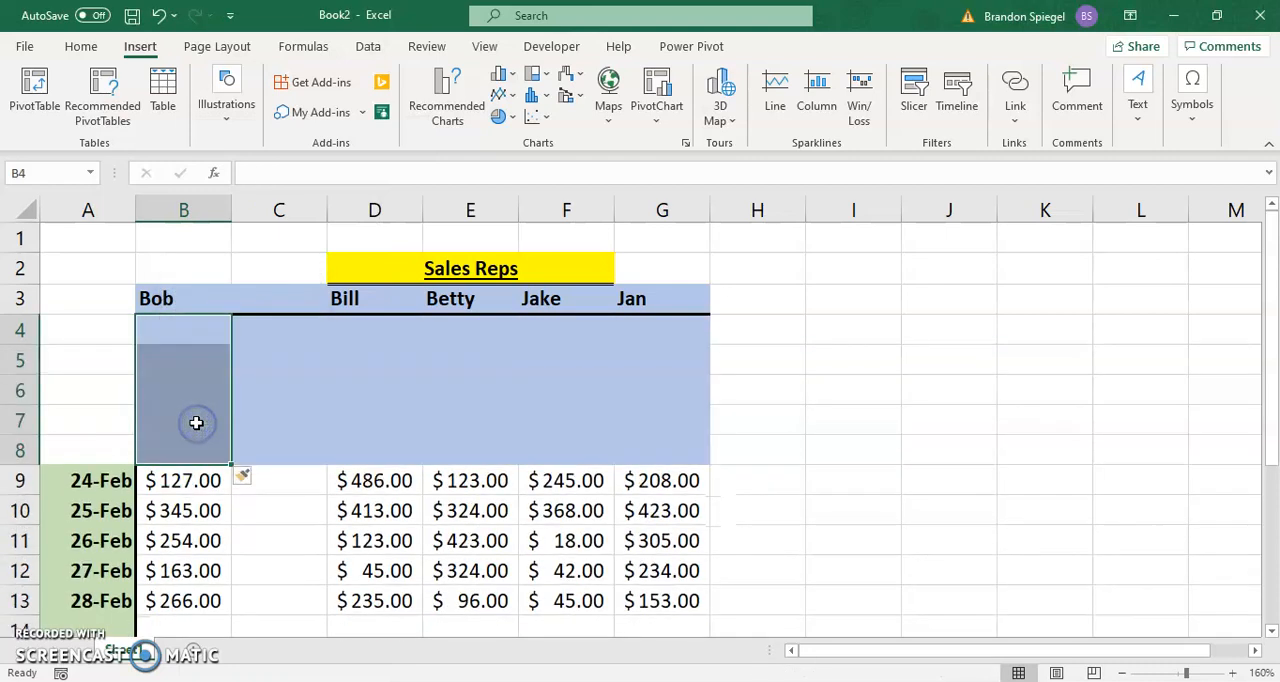
# Step: Look through the blank rows inserted above 24-Feb and undo their insertion
pyautogui.press('Left')
pyautogui.press('Right')
pyautogui.press('Down')
pyautogui.press('Down')
pyautogui.press('Down')
pyautogui.press('Down')
pyautogui.press('Down')
pyautogui.press('Down')
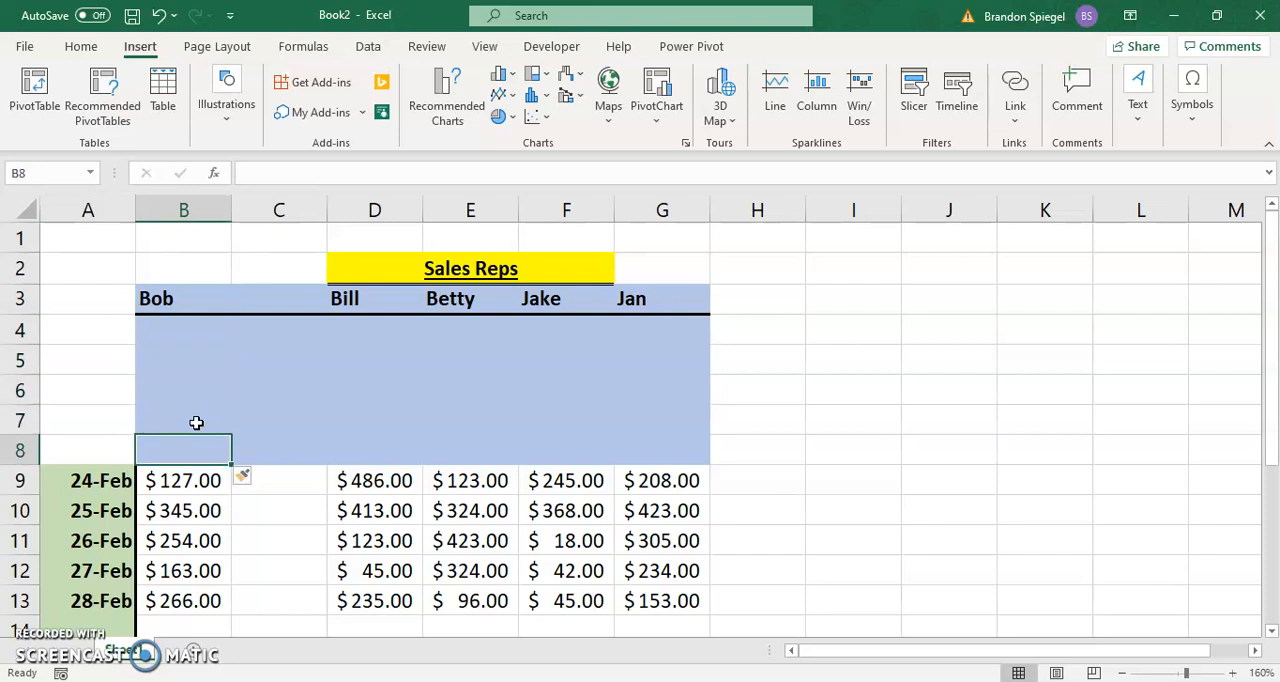
pyautogui.press('Up')
pyautogui.press('Up')
pyautogui.press('Up')
pyautogui.press('Up')
pyautogui.press('Up')
pyautogui.press('Down')
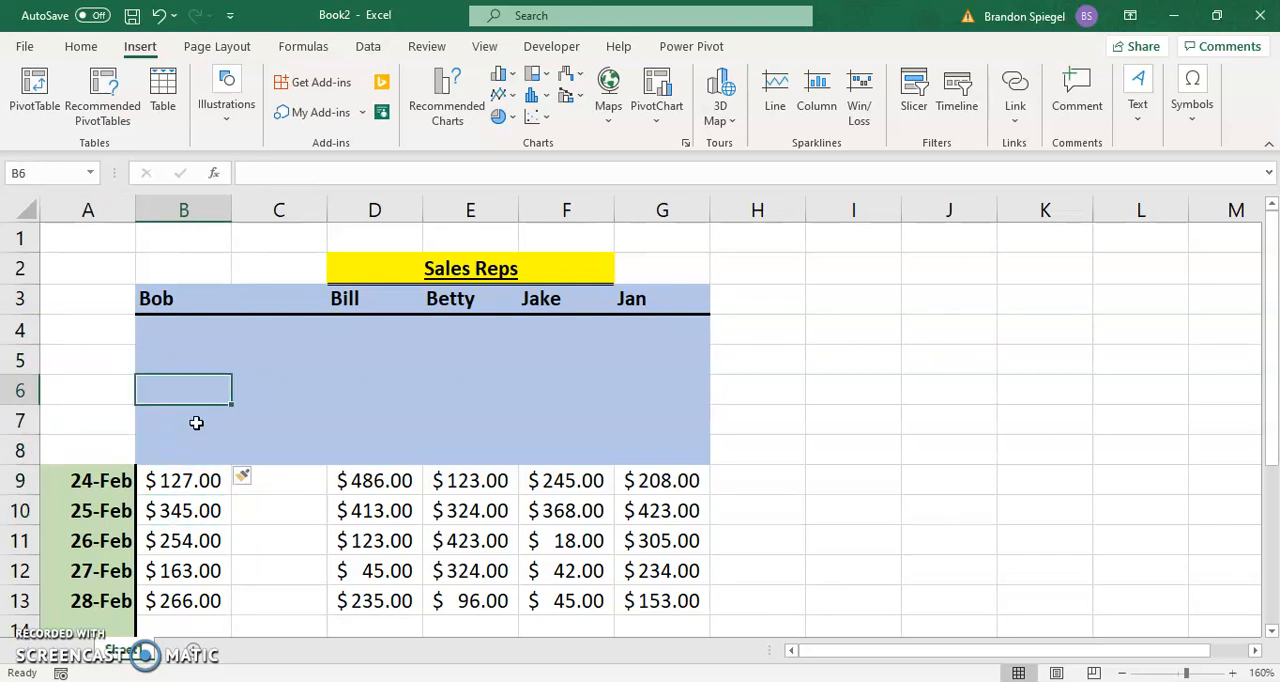
pyautogui.hotkey('ctrl', 'z')
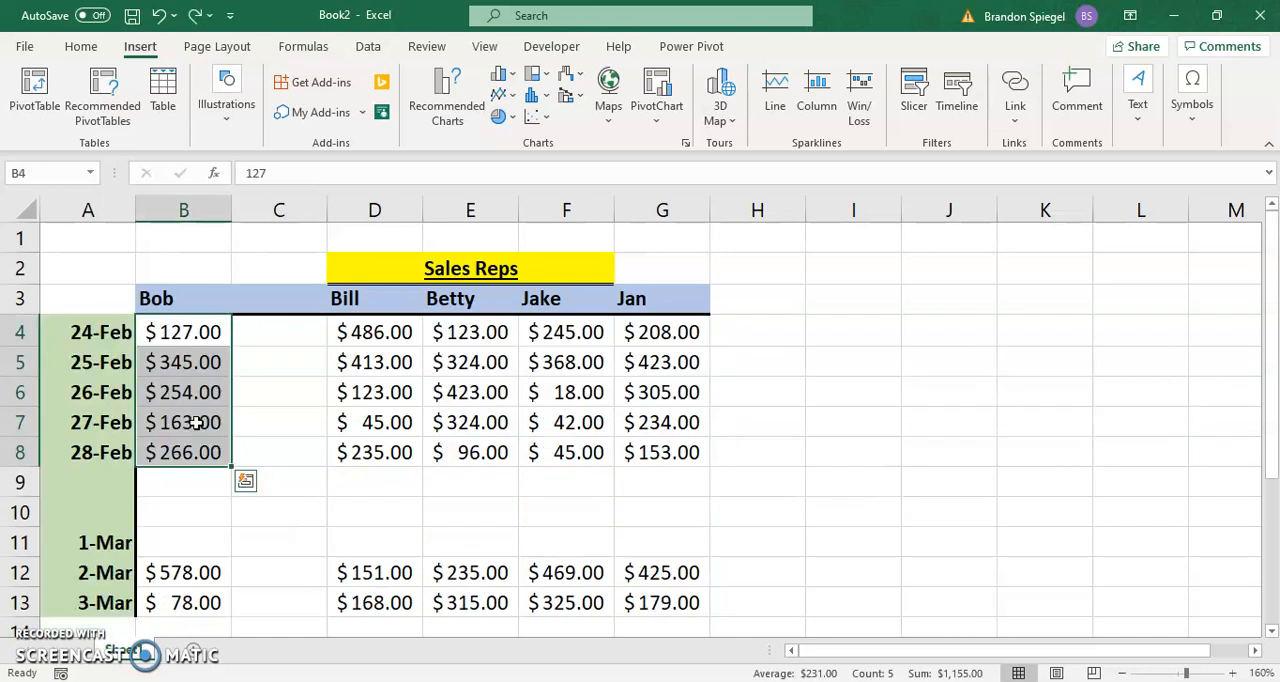
pyautogui.press('Up')
pyautogui.press('Down')
pyautogui.press('Right')
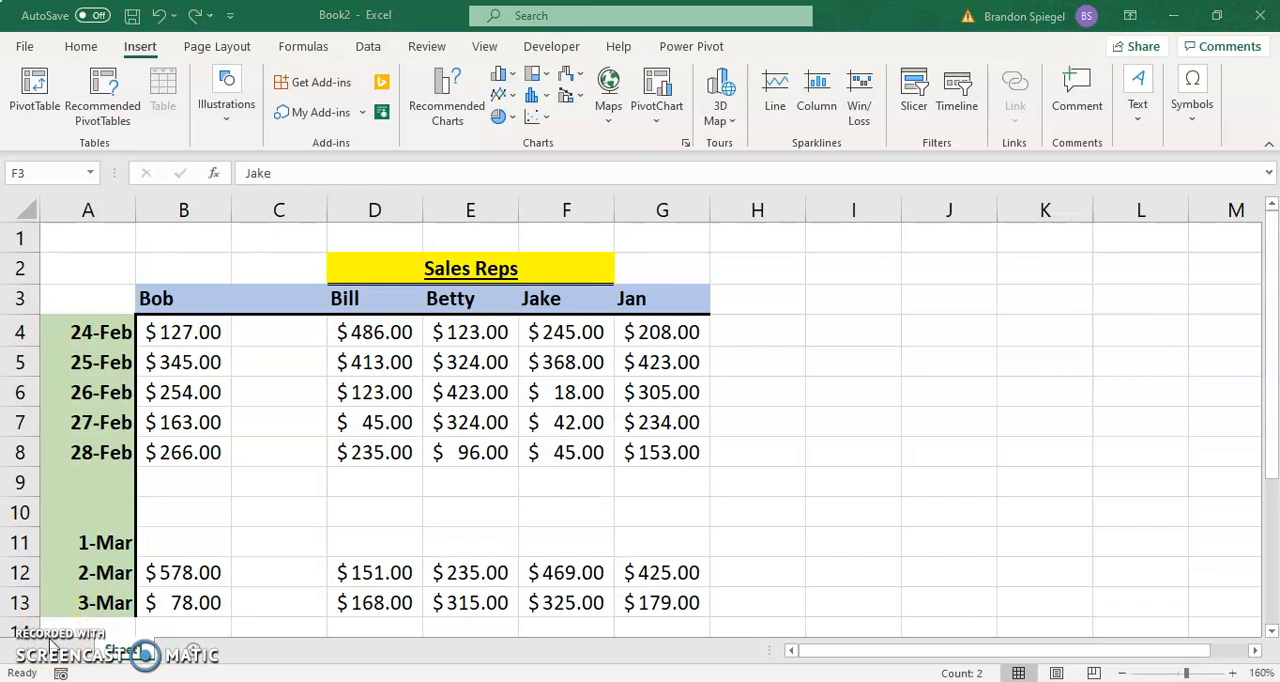
pyautogui.click(89, 362)
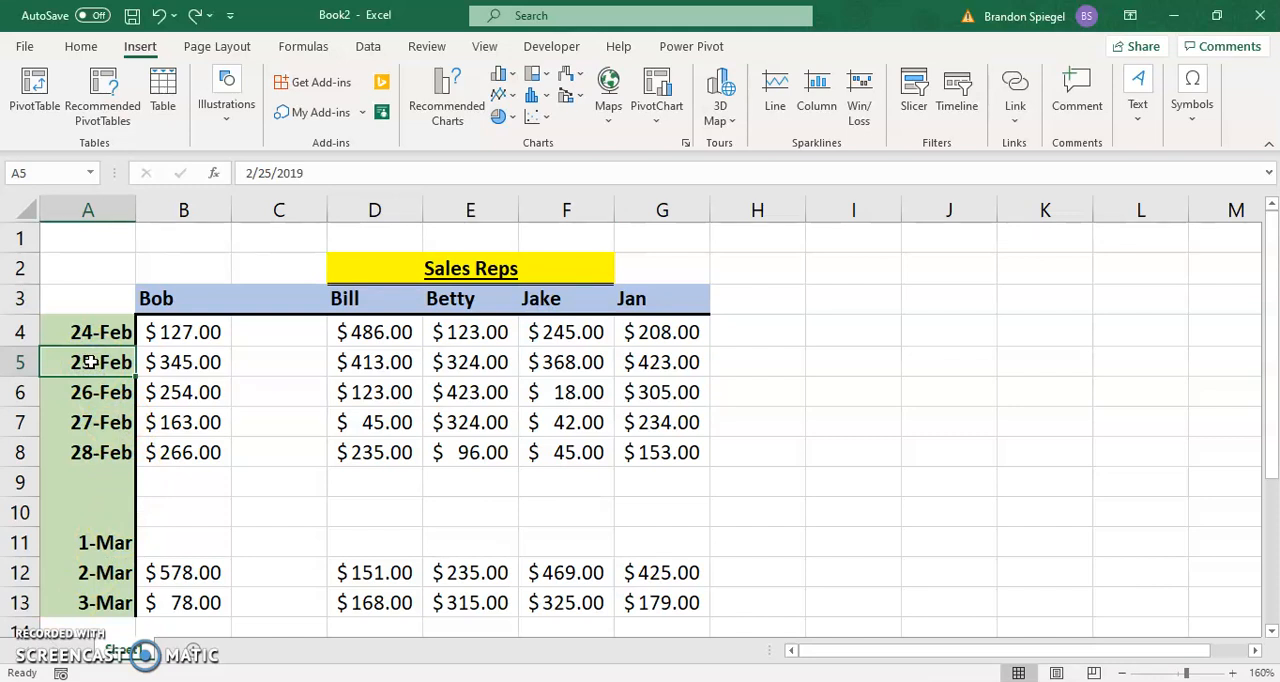
pyautogui.moveTo(89, 362); pyautogui.dragTo(88, 388)
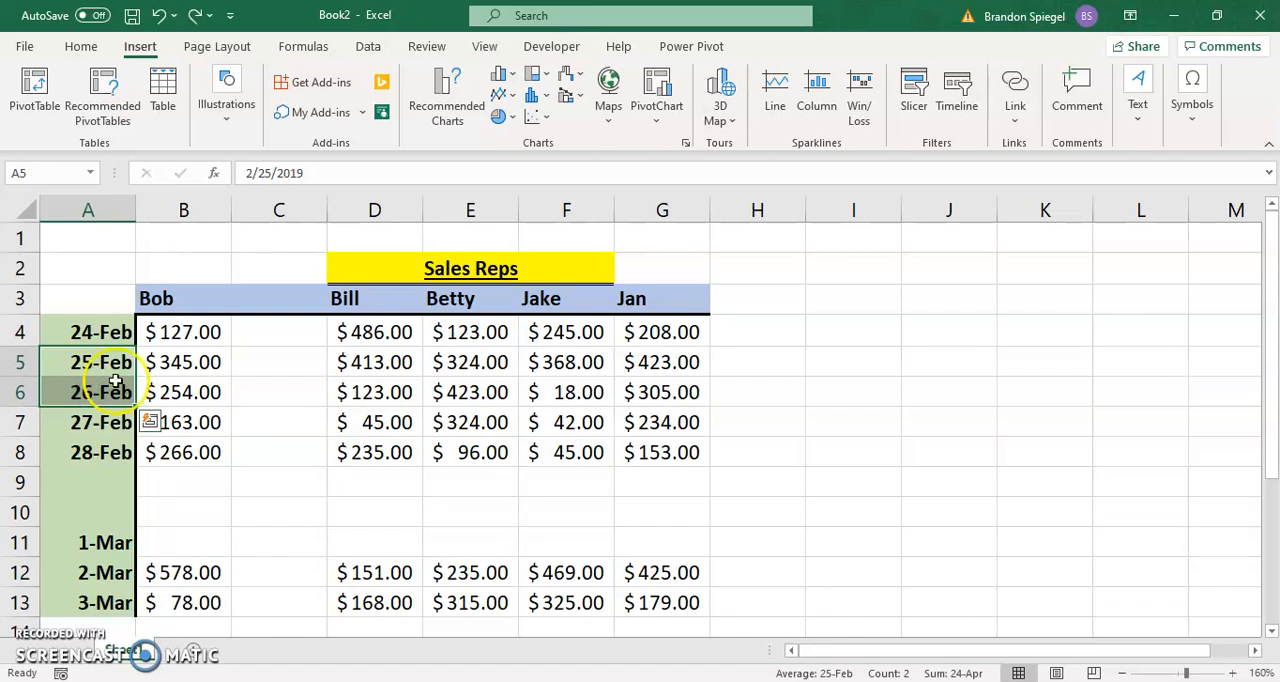
pyautogui.click(168, 392)
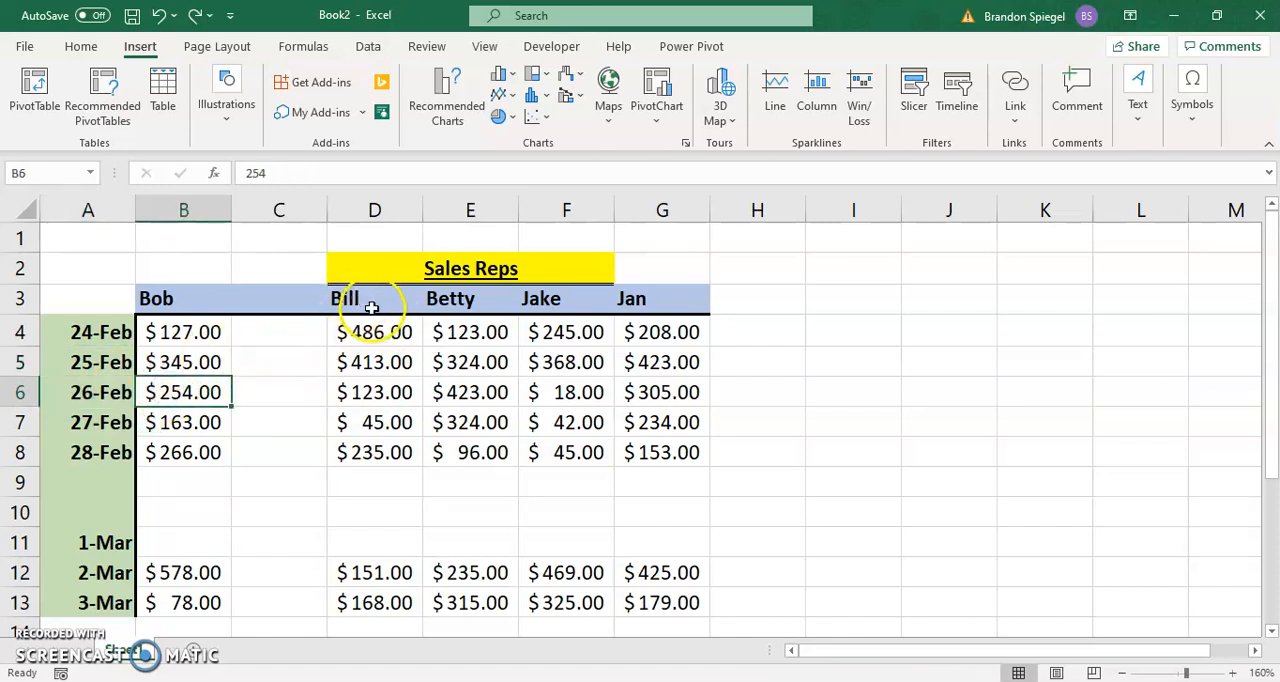
# Step: Try inserting entire columns at the nonadjacent header cells E3 and G3 together and undo the insertion
pyautogui.click(457, 305)
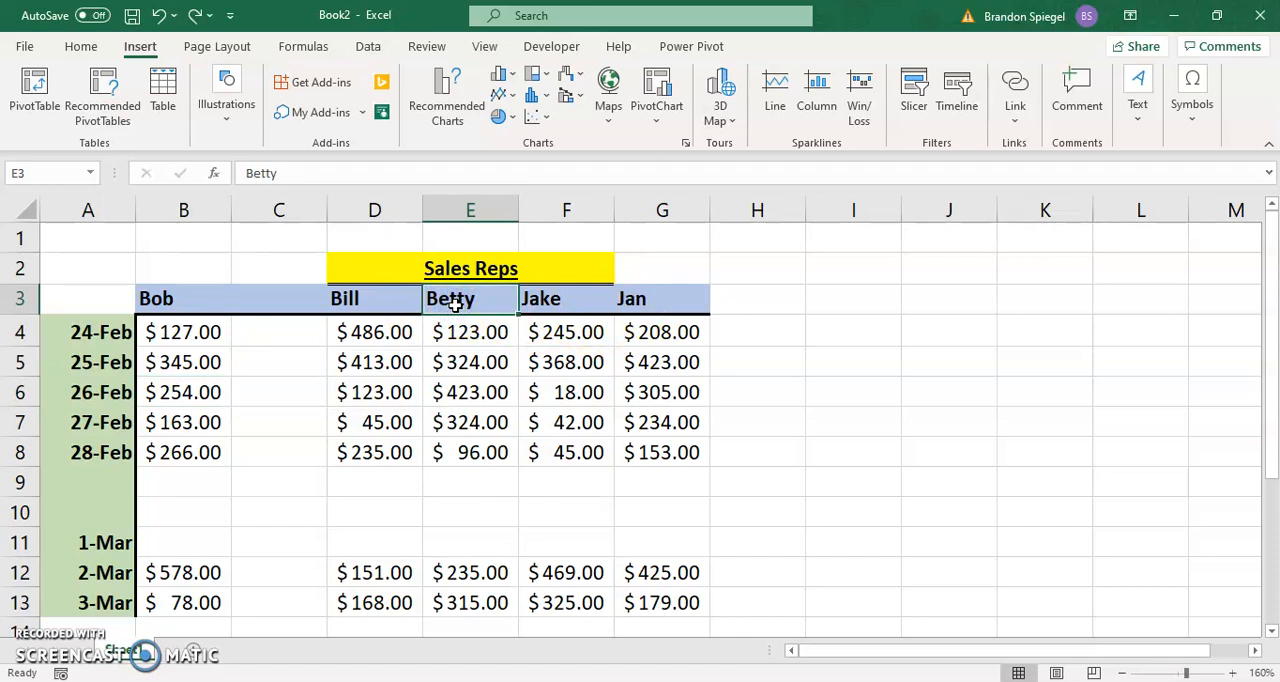
pyautogui.keyDown('ctrl'); pyautogui.click(632, 304); pyautogui.keyUp('ctrl')
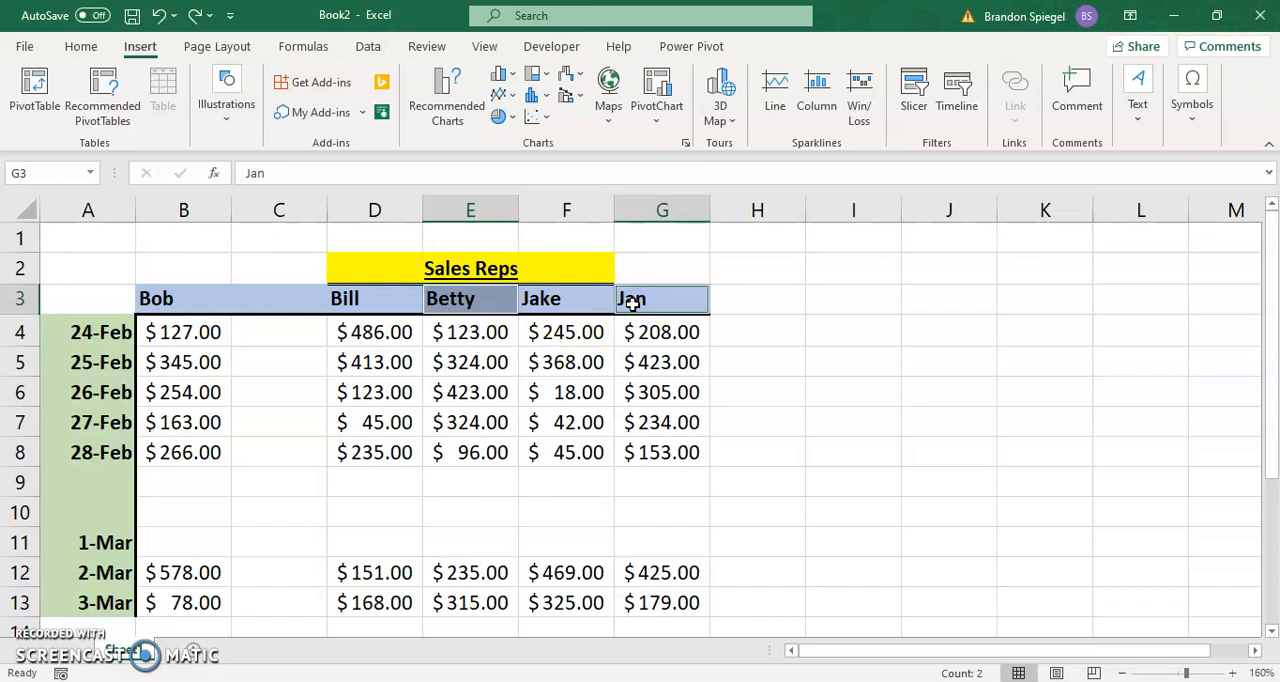
pyautogui.hotkey('ctrl', 'shift', '+')
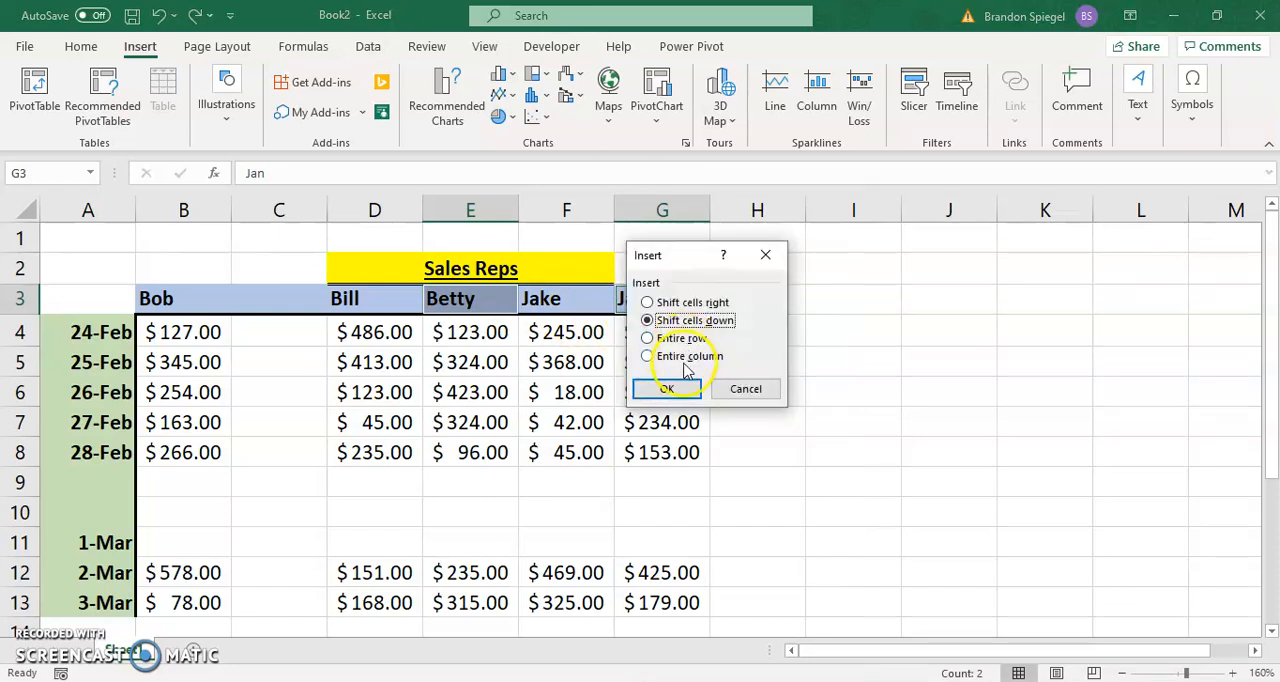
pyautogui.click(678, 356)
pyautogui.click(670, 388)
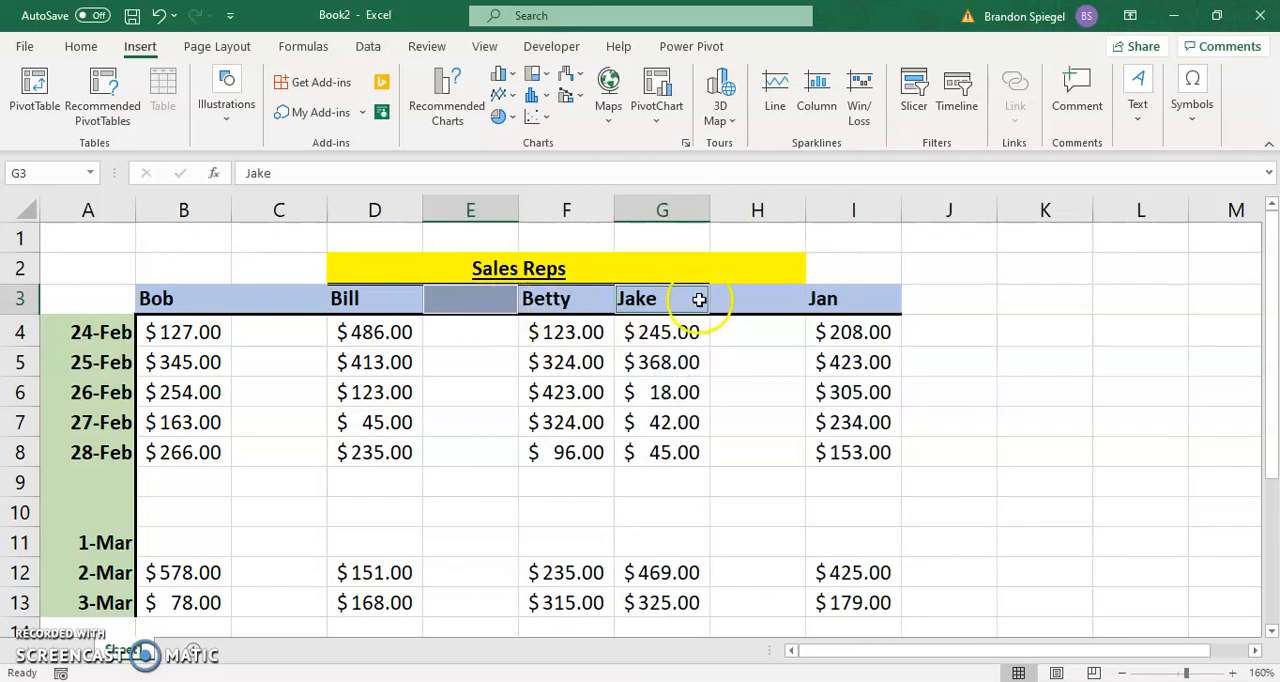
pyautogui.click(700, 300)
pyautogui.click(729, 296)
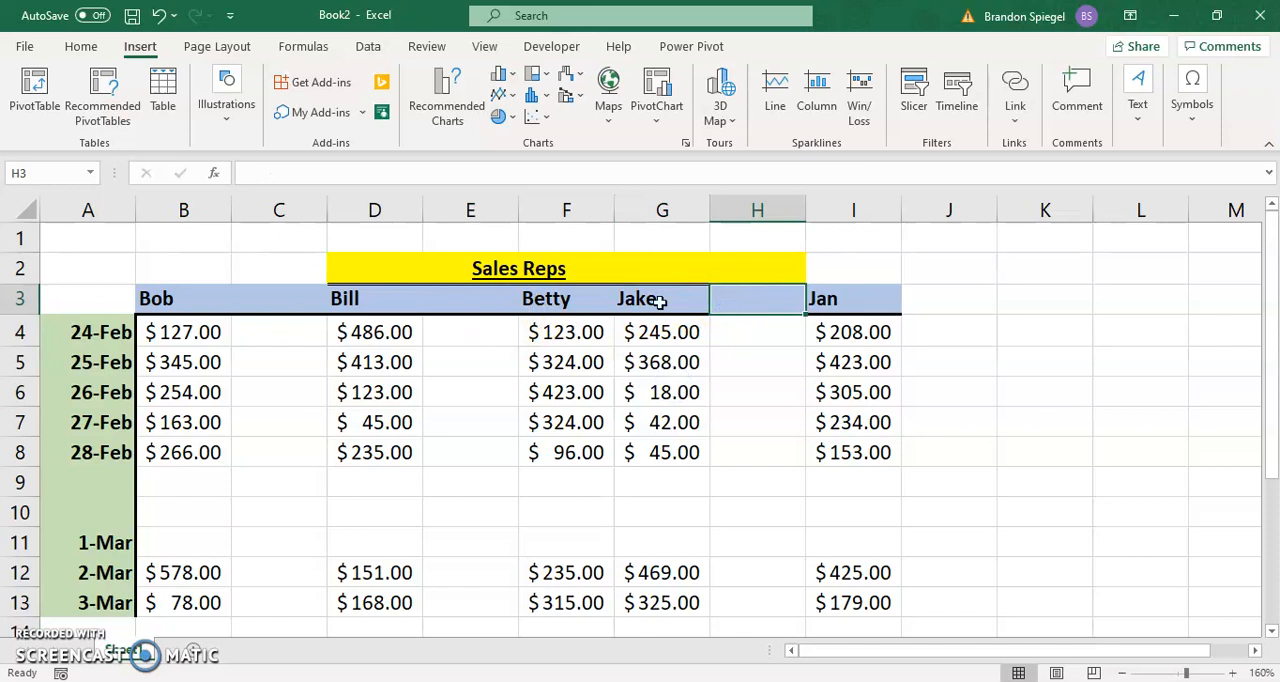
pyautogui.click(472, 302)
pyautogui.hotkey('ctrl', 'z')
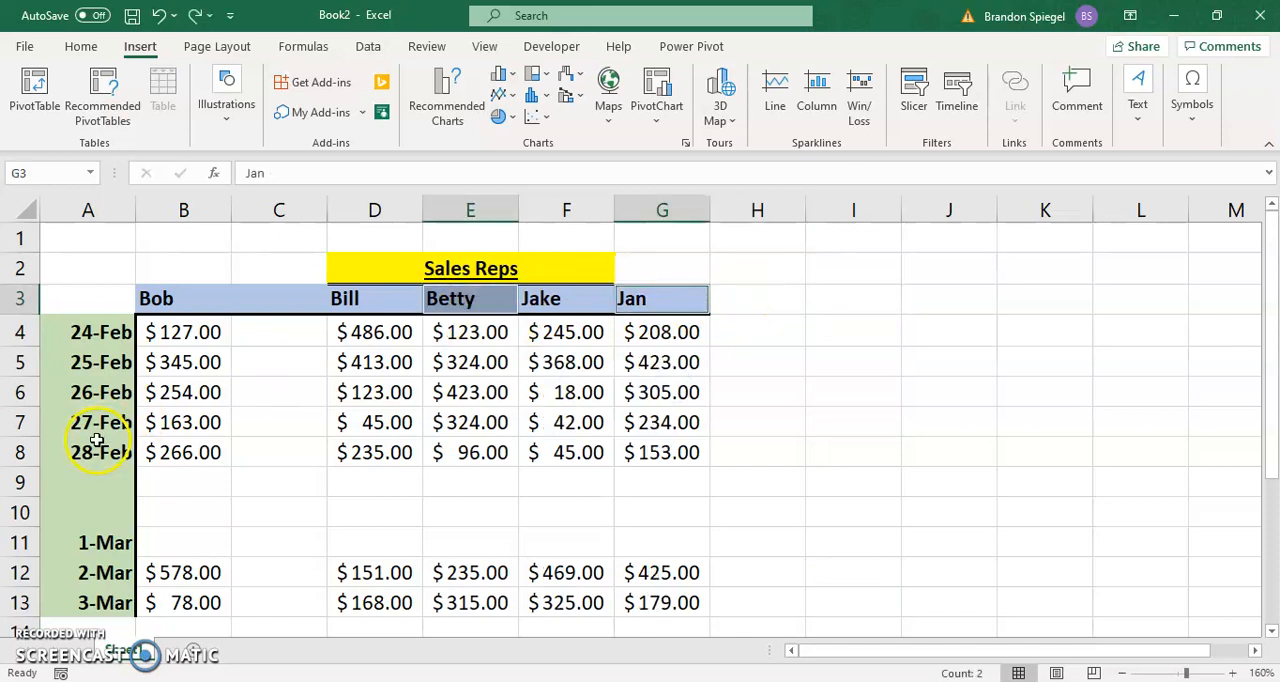
# Step: Try inserting entire rows at the nonadjacent date cells A5 and A7 together and undo the insertion
pyautogui.click(103, 362)
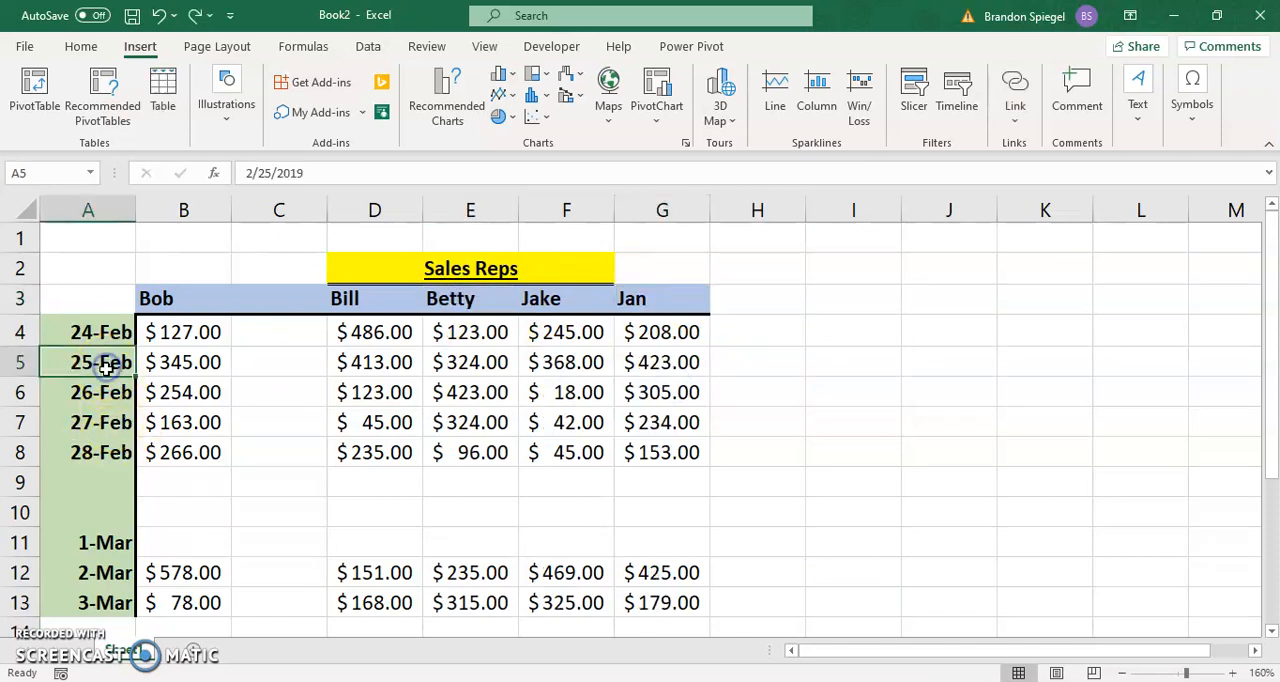
pyautogui.keyDown('ctrl'); pyautogui.click(91, 425); pyautogui.keyUp('ctrl')
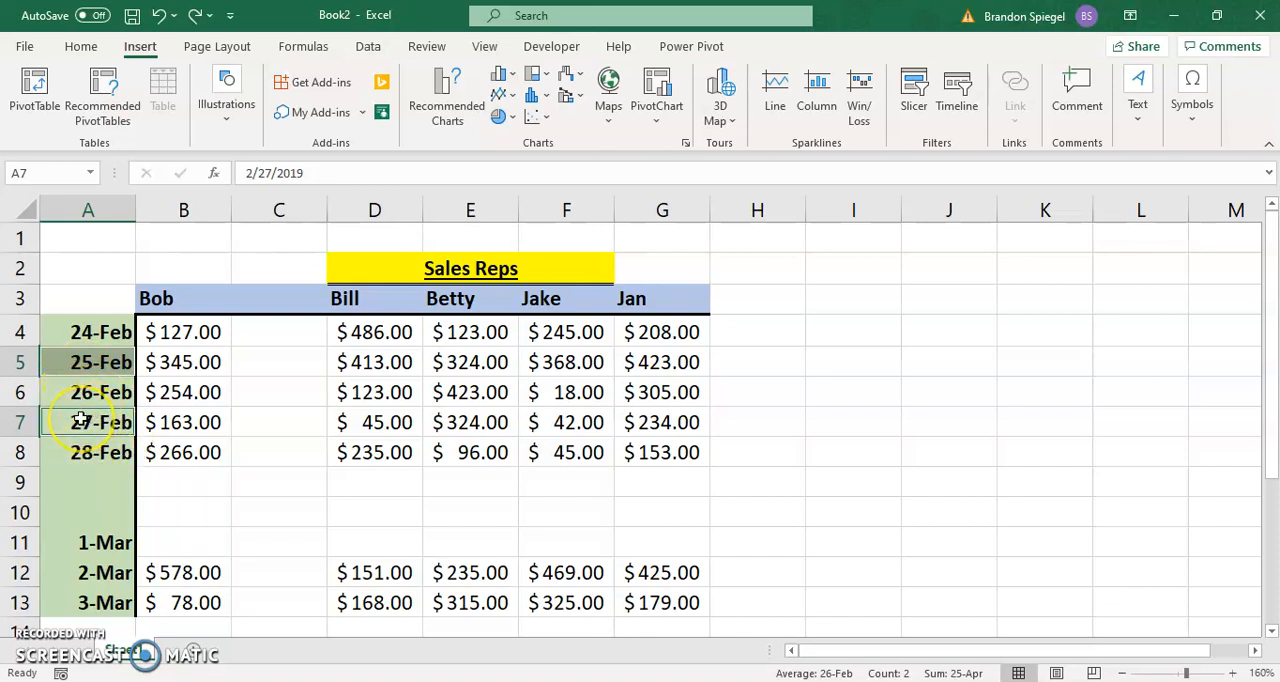
pyautogui.rightClick(80, 421)
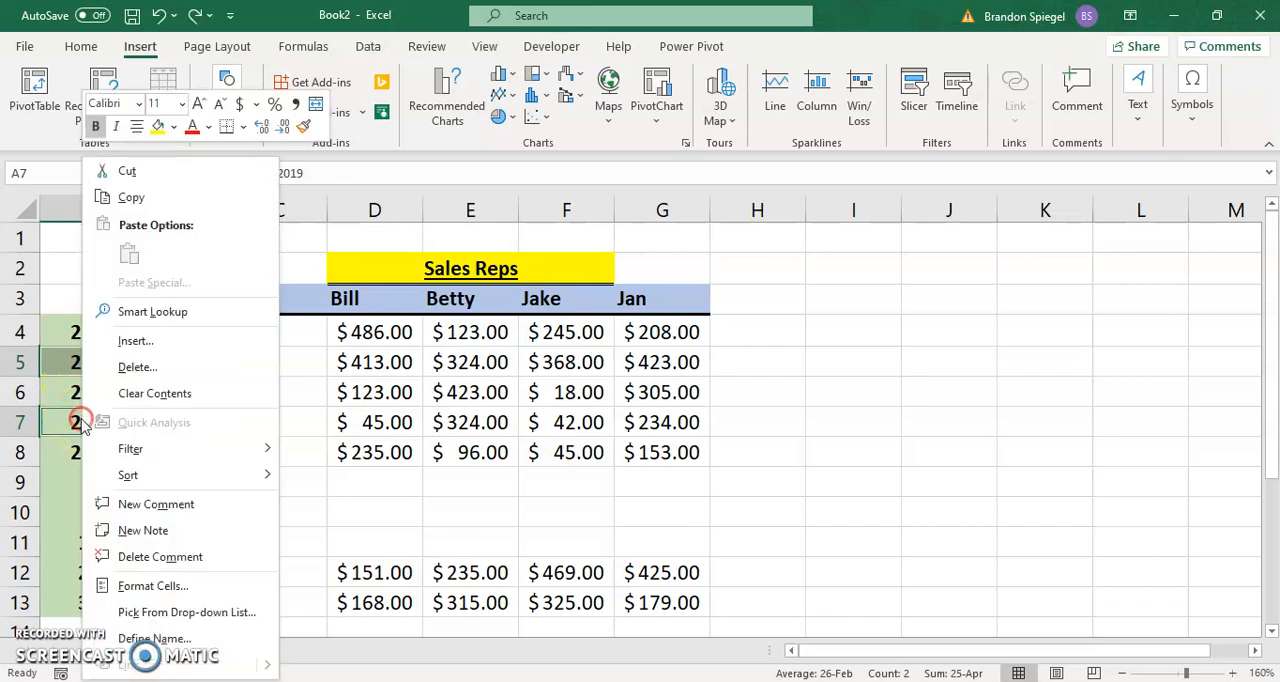
pyautogui.click(148, 344)
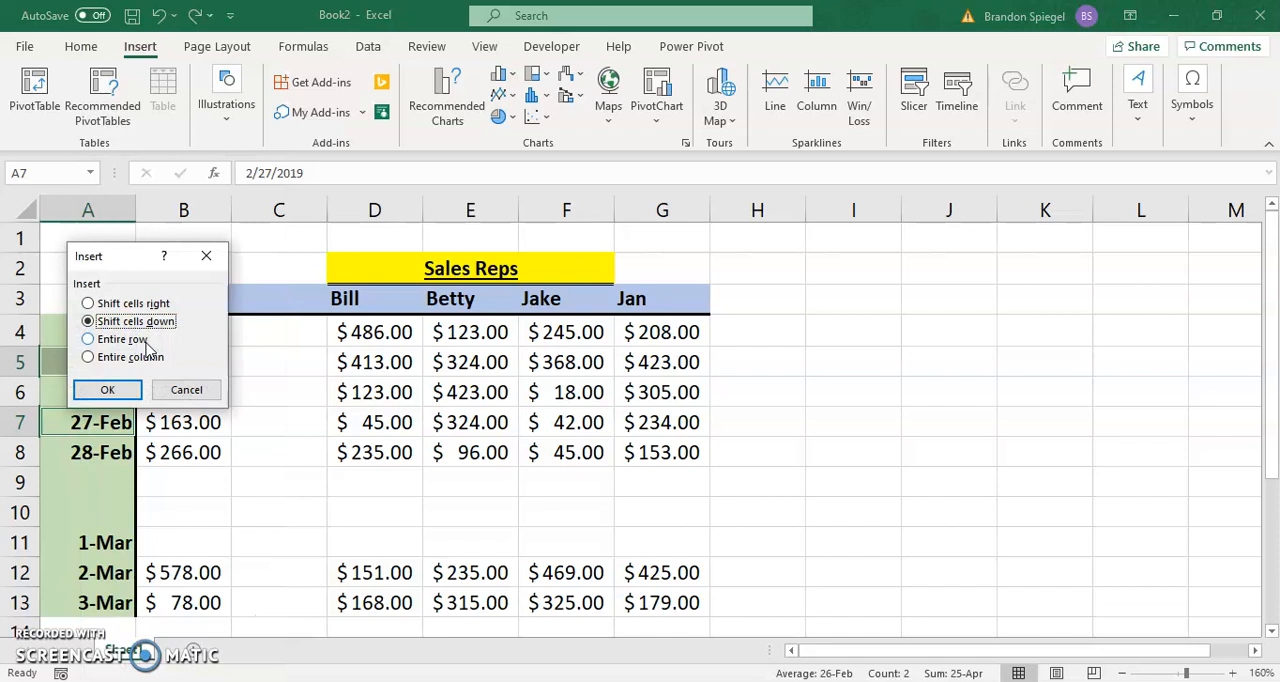
pyautogui.click(145, 341)
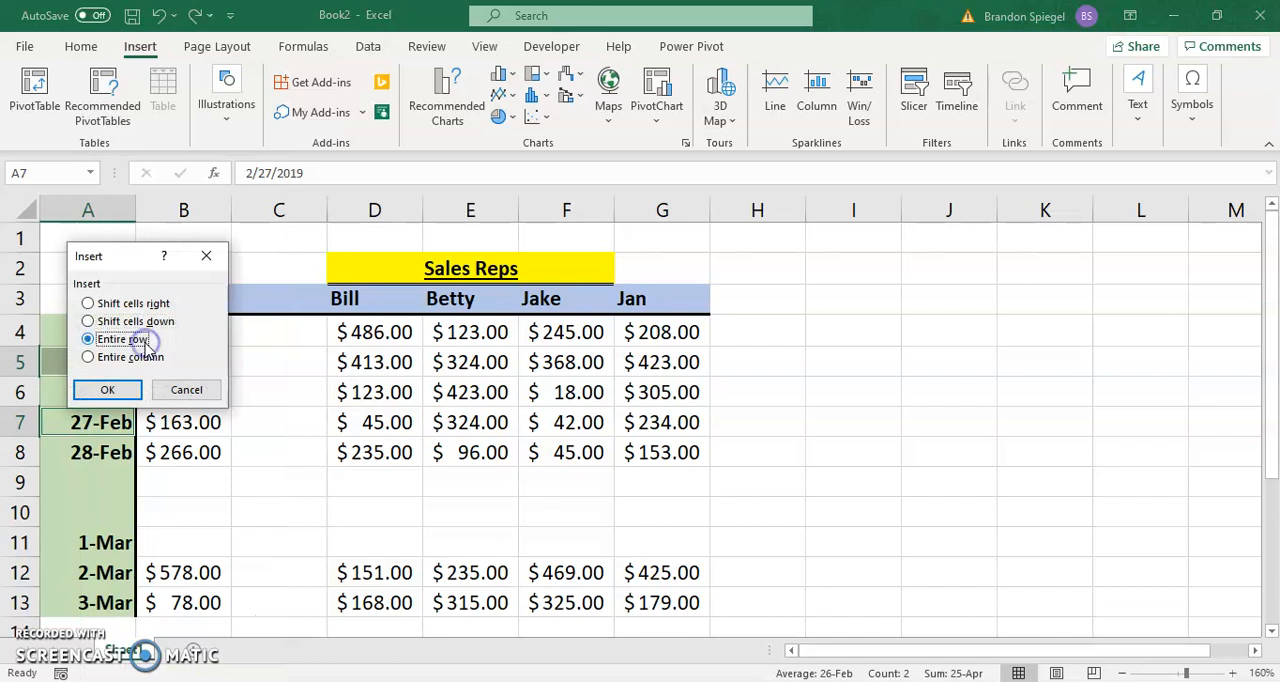
pyautogui.click(124, 389)
pyautogui.click(118, 477)
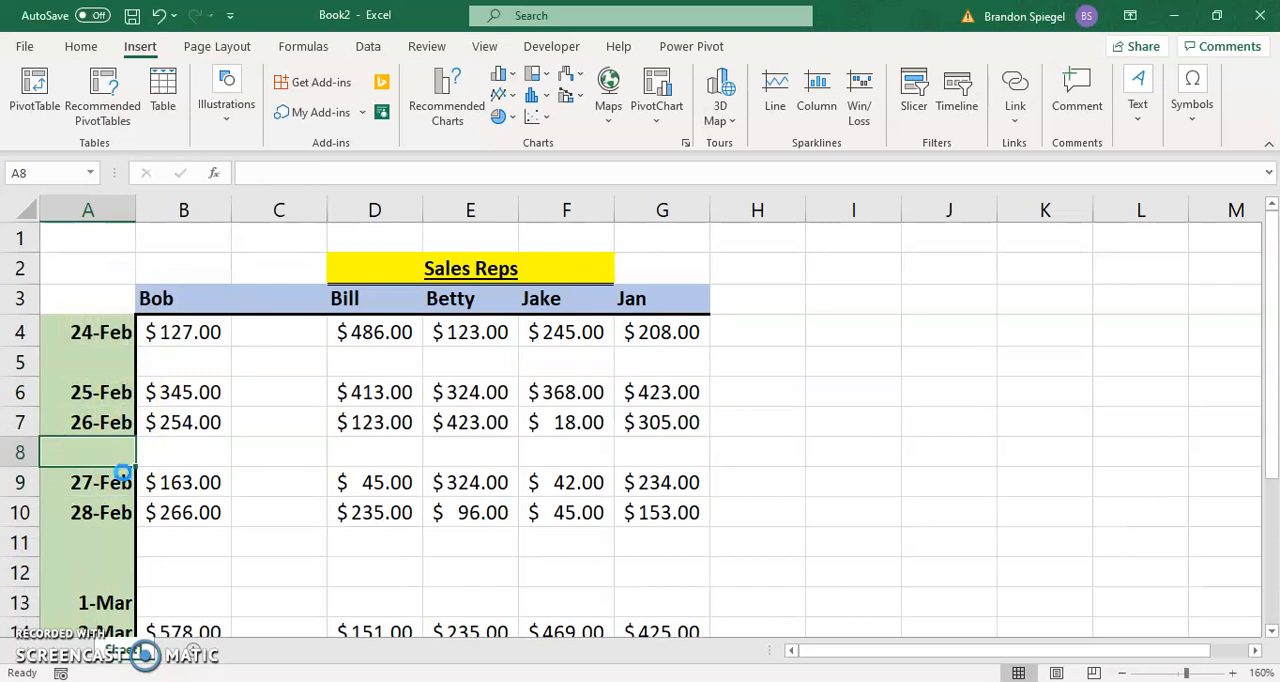
pyautogui.hotkey('ctrl', 'z')
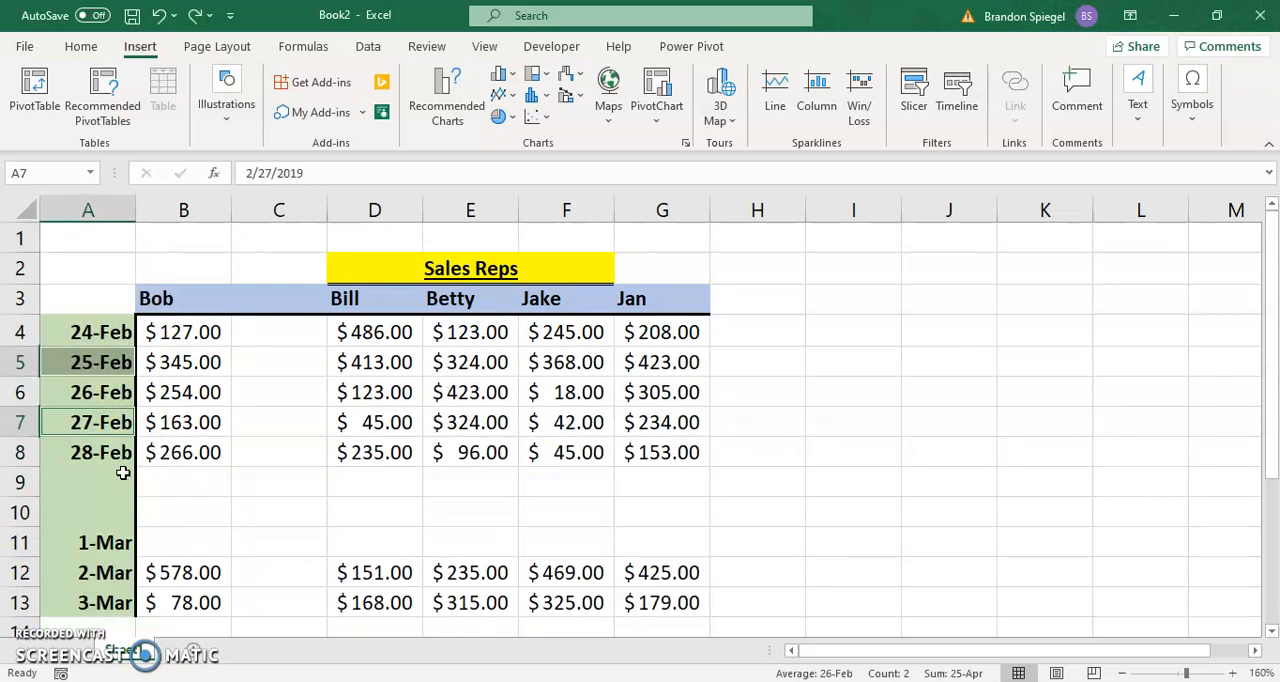
# Step: Replace the sales rep header in cell F3 with "This is a long name"
pyautogui.click(37, 655)
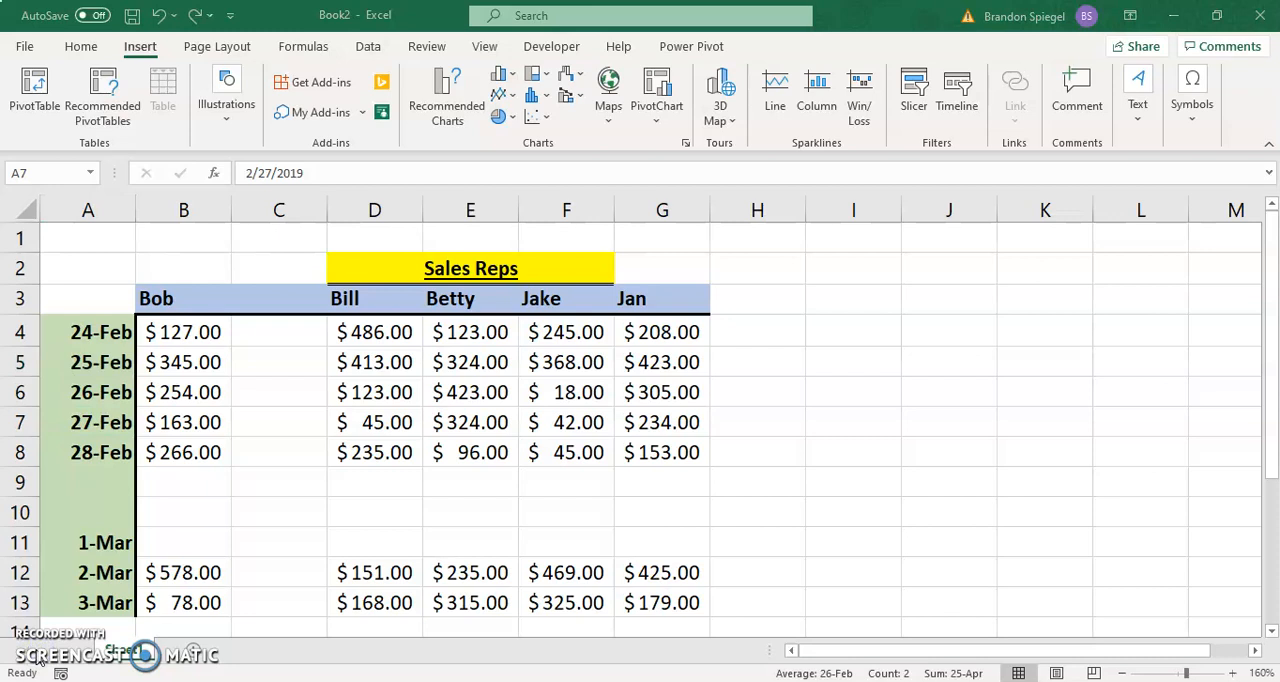
pyautogui.click(363, 298)
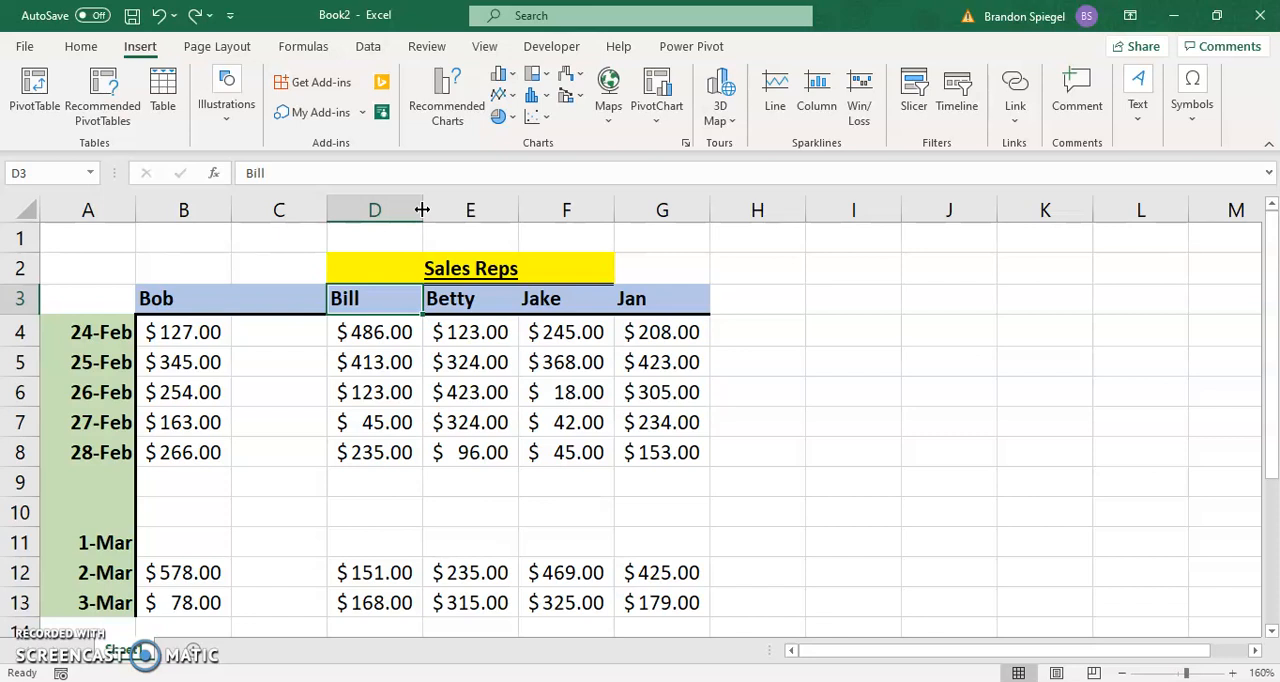
pyautogui.press('Right')
pyautogui.press('Right')
pyautogui.press('Right')
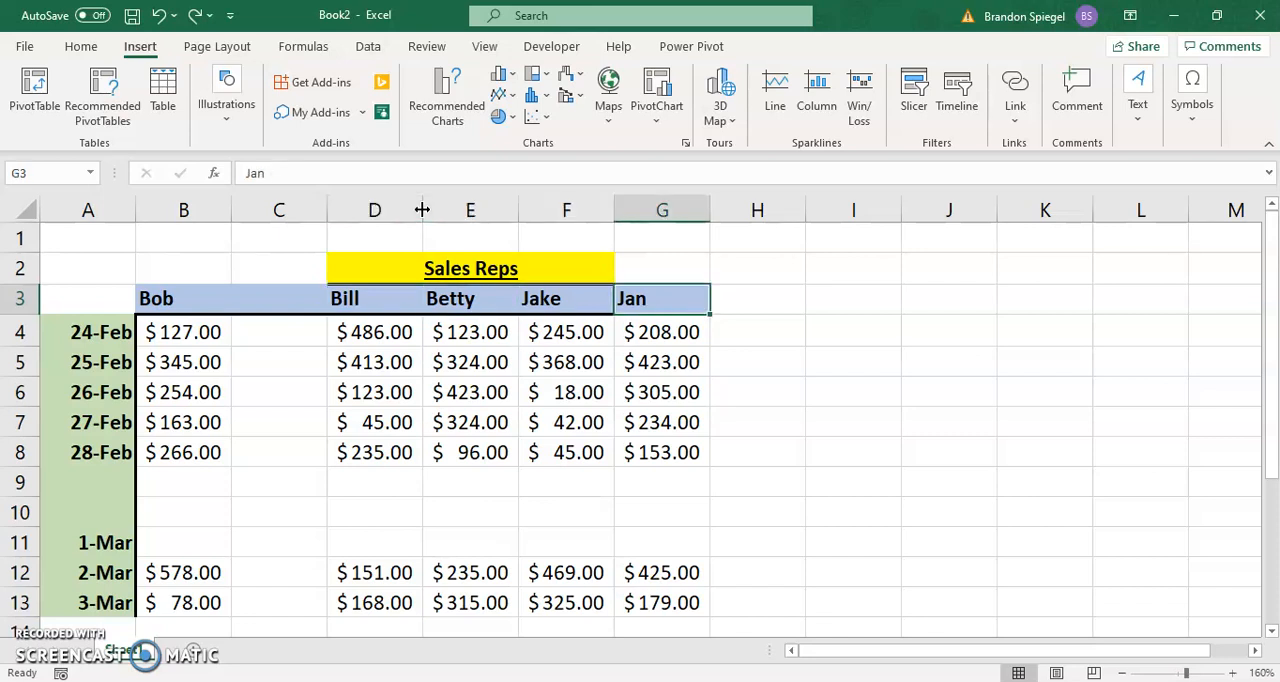
pyautogui.press('Left')
pyautogui.press('Right')
pyautogui.press('Left')
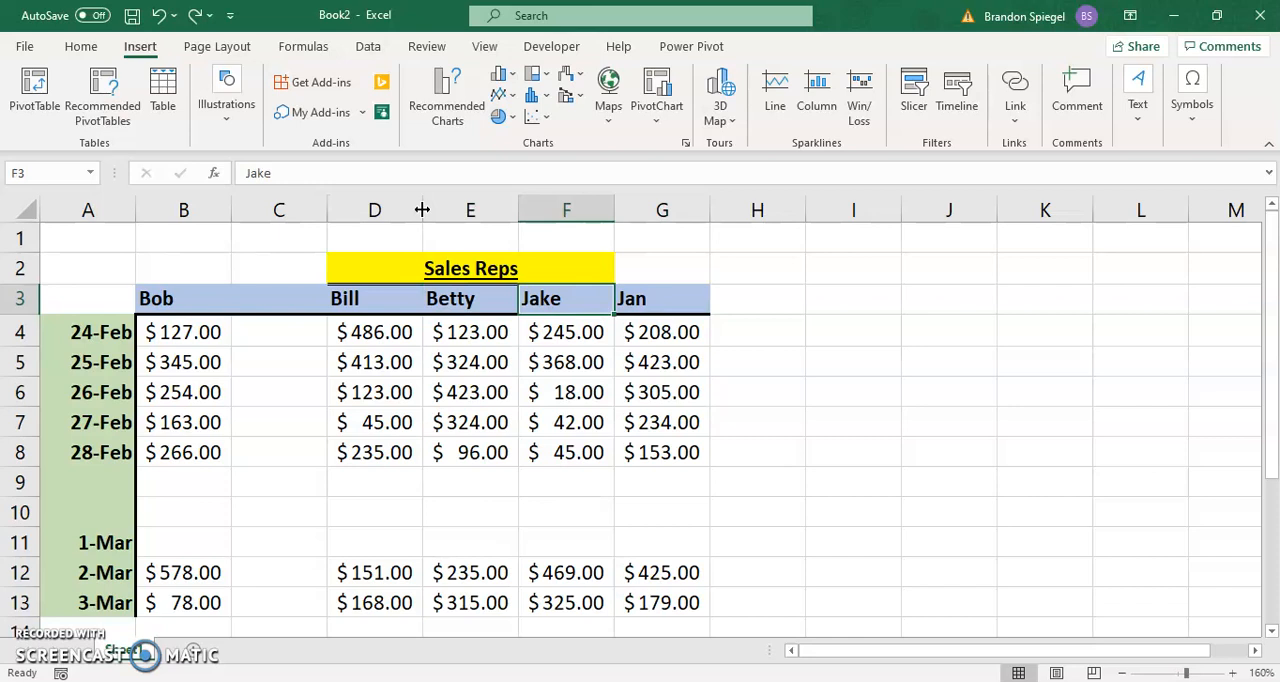
pyautogui.write('This is a ')
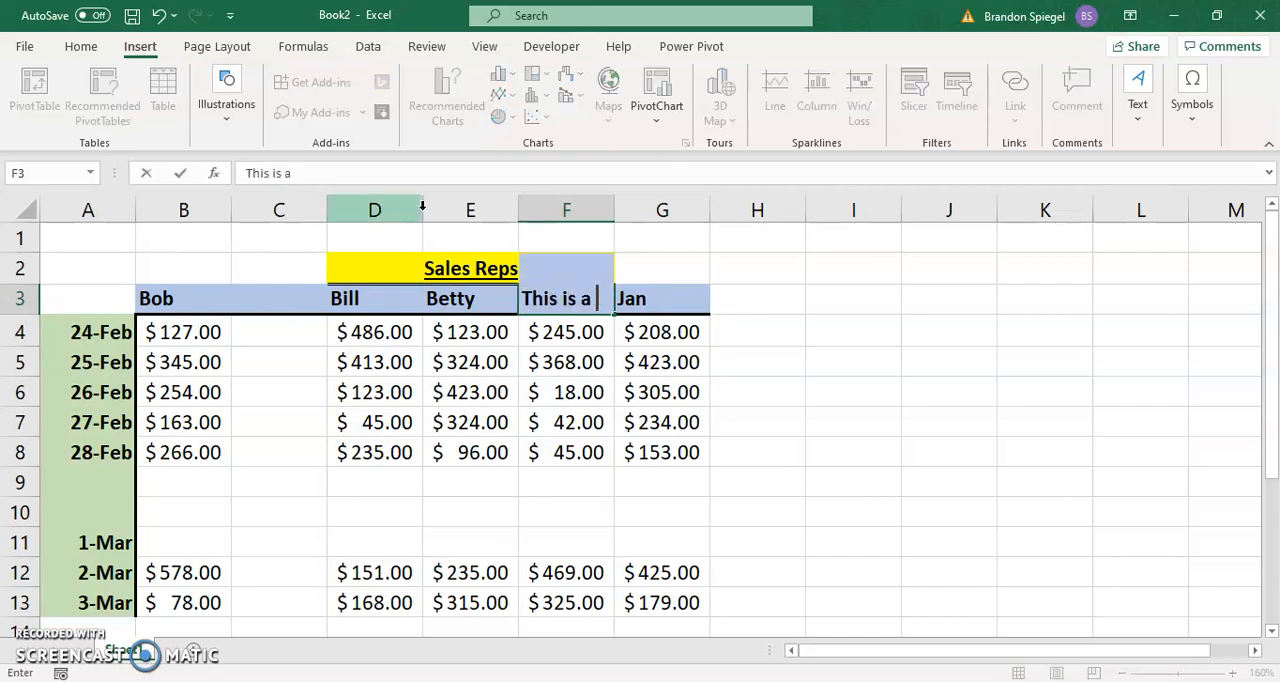
pyautogui.write('long name')
pyautogui.hotkey('ctrl', 'Return')
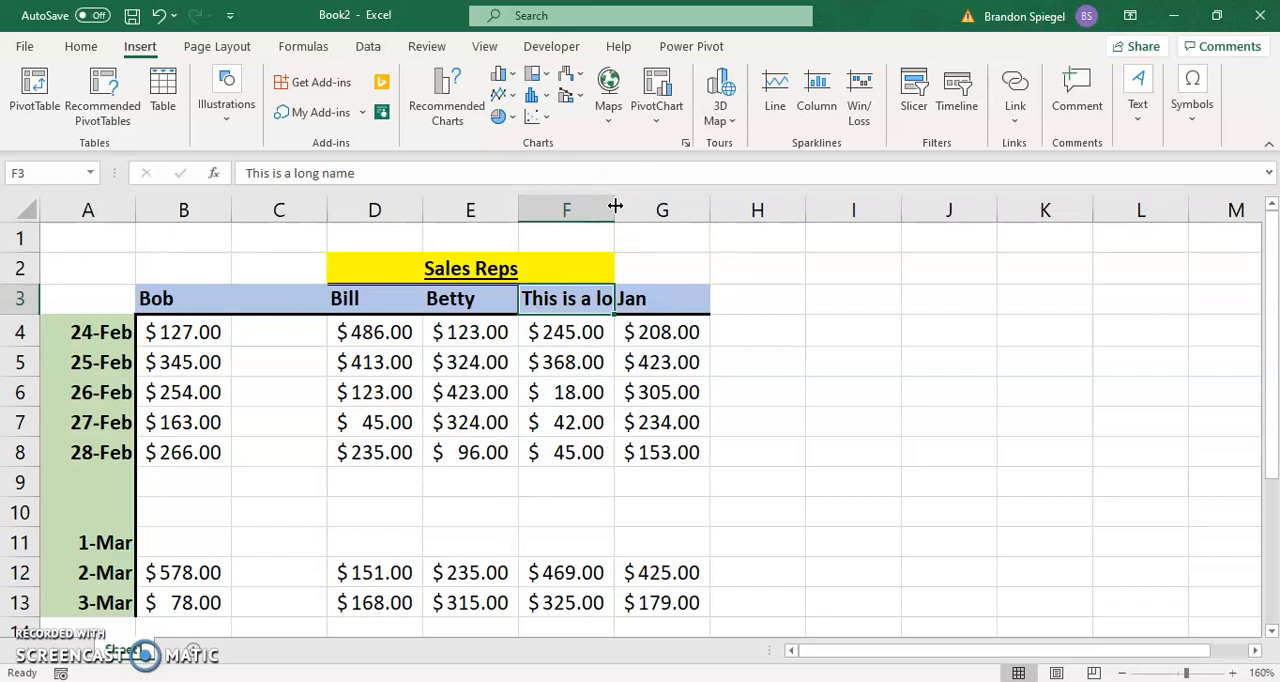
# Step: Widen column F until the full header text in cell F3 fits
pyautogui.moveTo(615, 206); pyautogui.dragTo(709, 209)
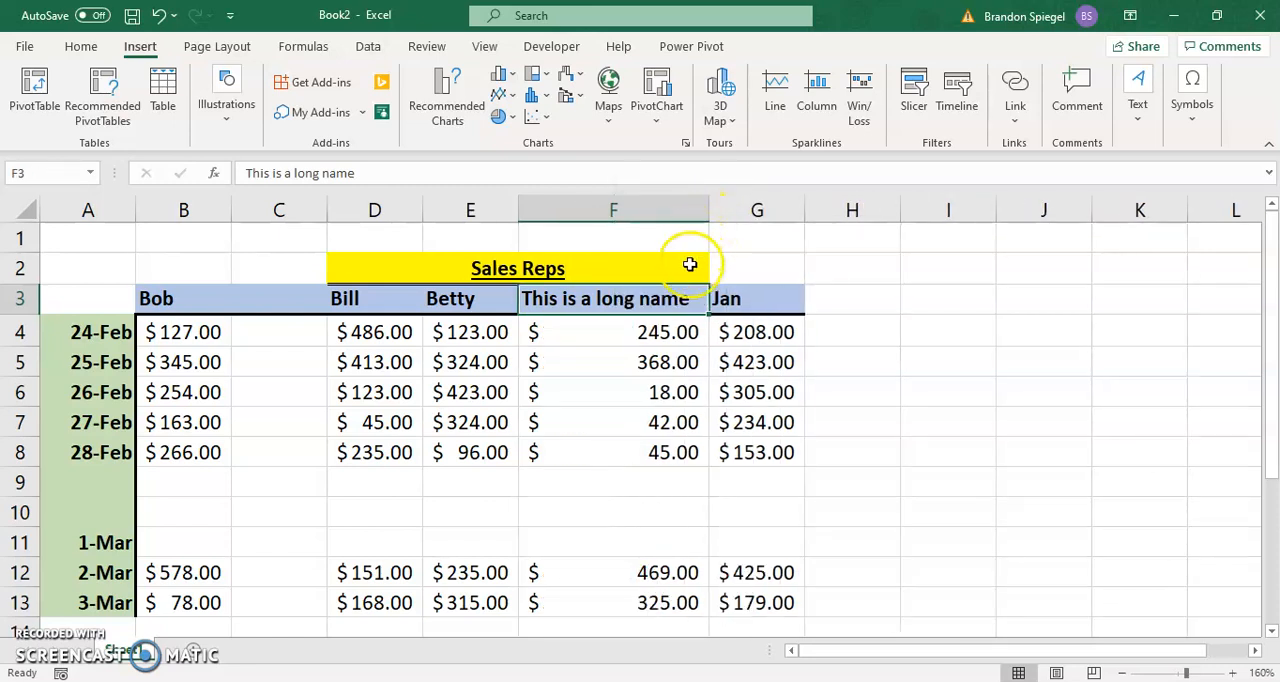
pyautogui.click(563, 361)
pyautogui.click(545, 300)
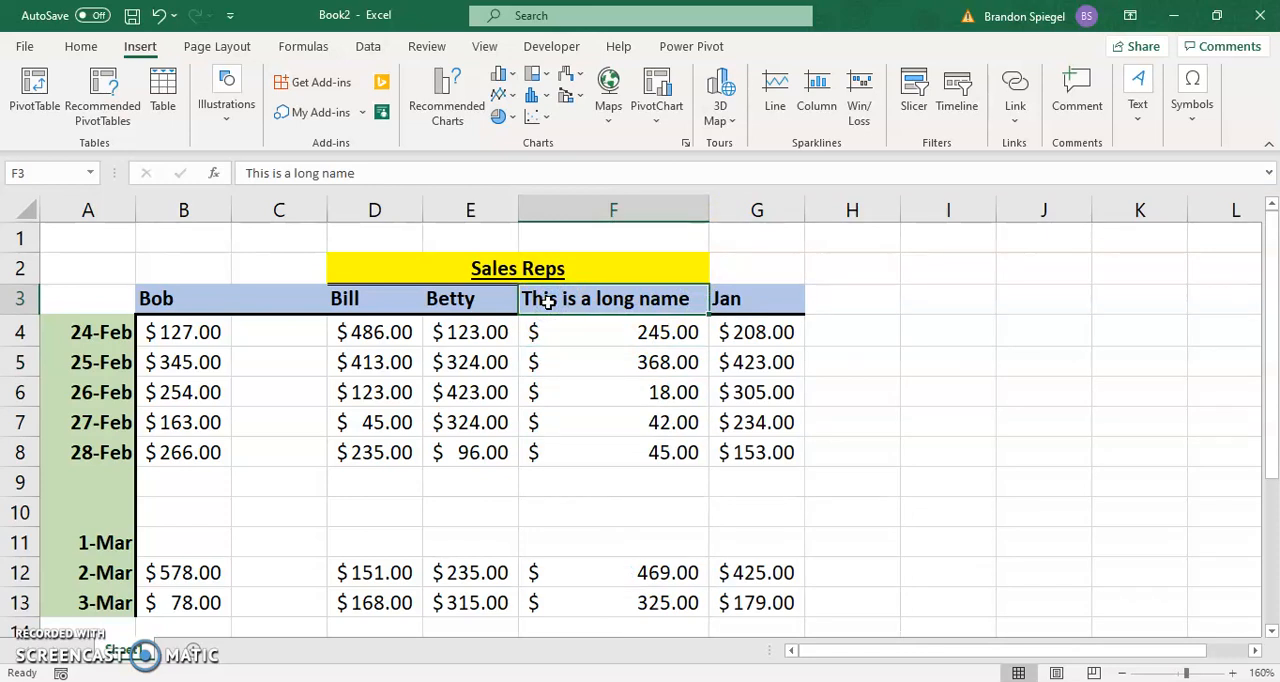
# Step: Try increasing the height of row 7, the 27-Feb row, and undo the change
pyautogui.moveTo(26, 437); pyautogui.dragTo(22, 537)
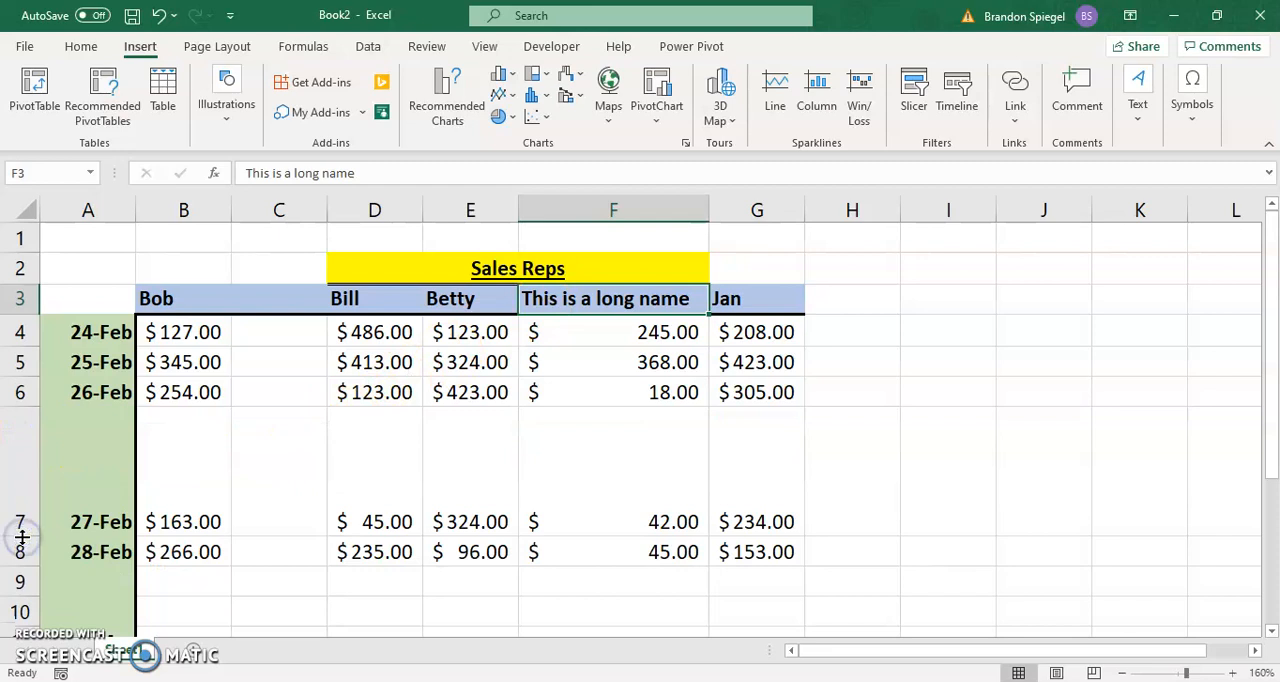
pyautogui.click(20, 517)
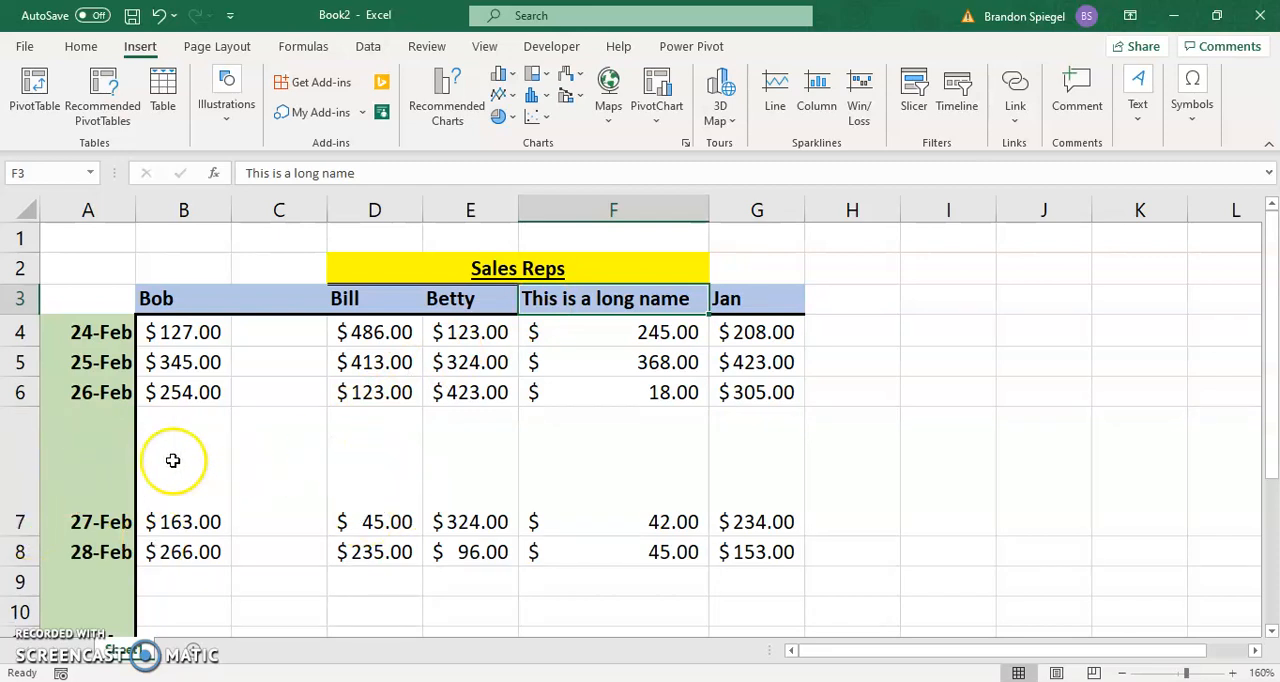
pyautogui.hotkey('ctrl', 'z')
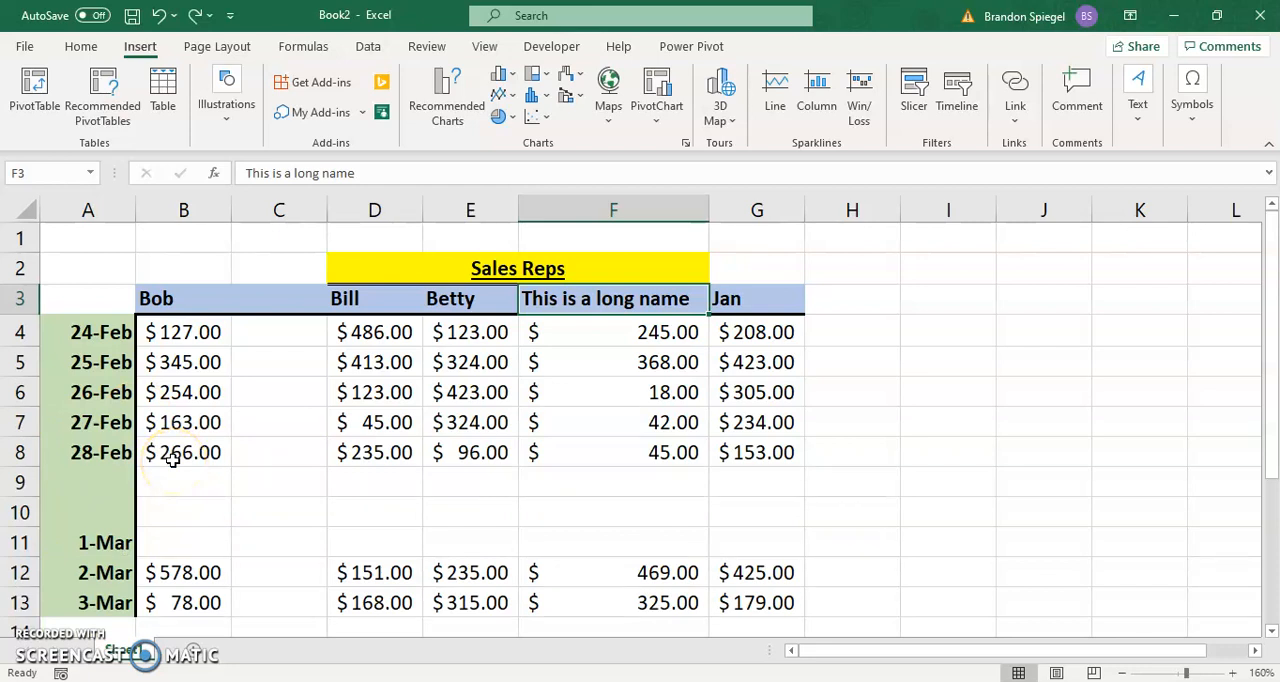